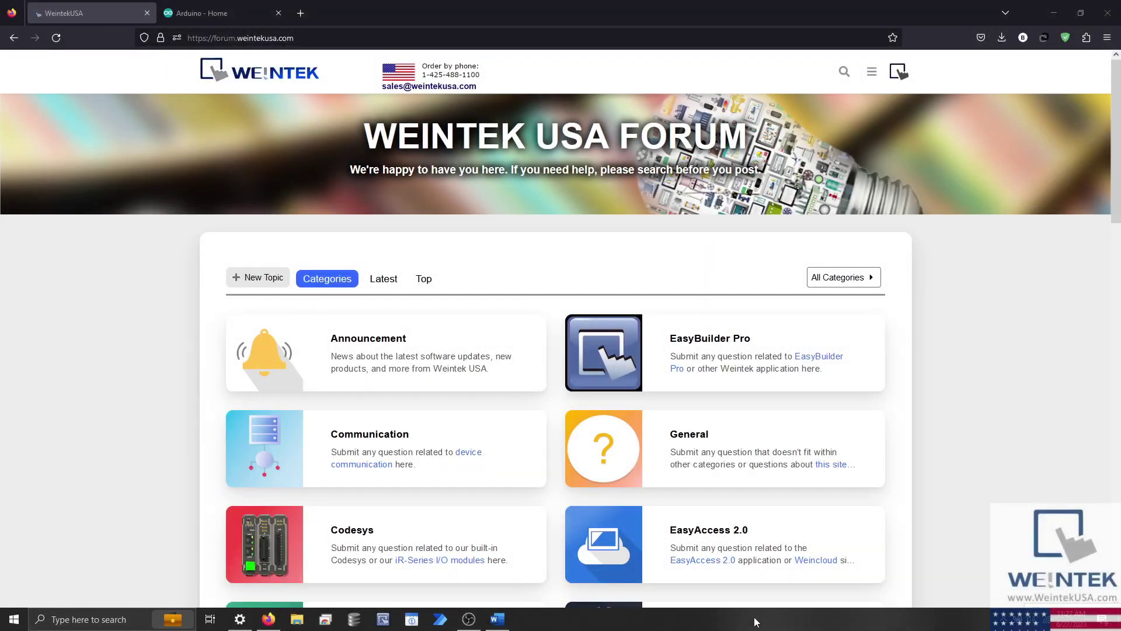
- Launch the Arduino PLC IDE from Windows Search by searching 'Ardu'
left_click(115, 620)
type("A")
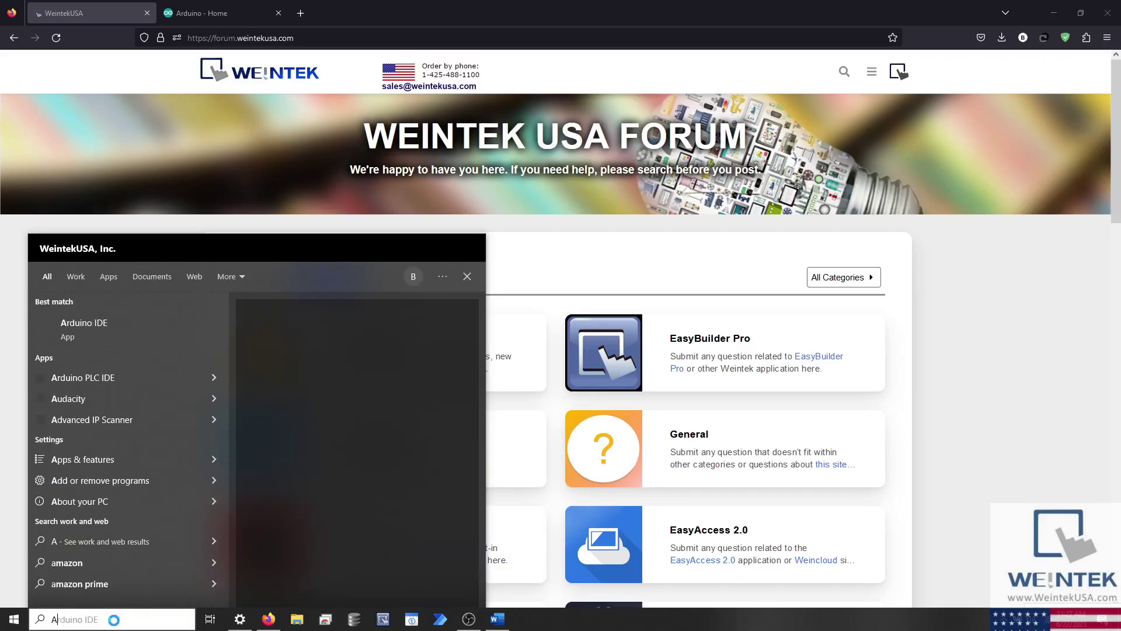
type("rdu")
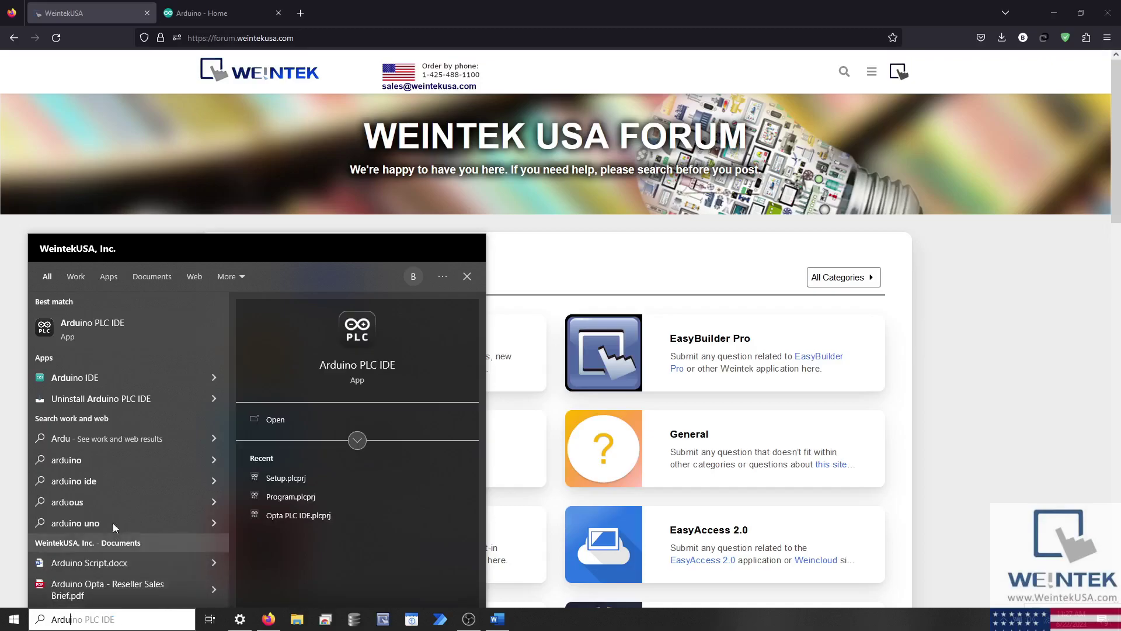
left_click(271, 417)
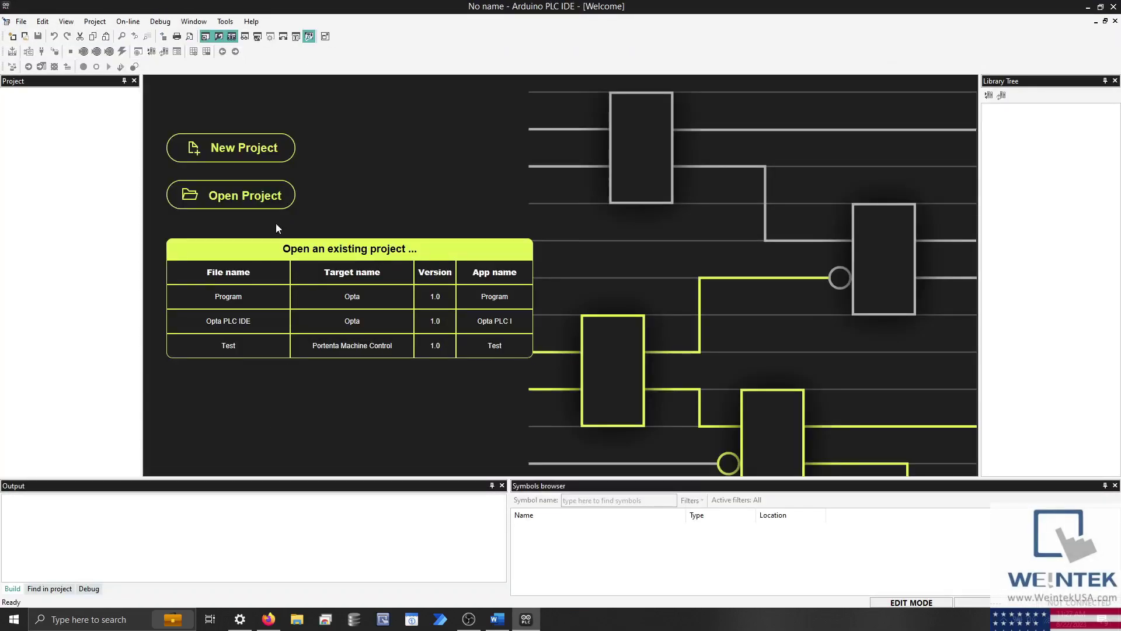
- Create a new Opta 1.0 project named 'Example'
left_click(265, 159)
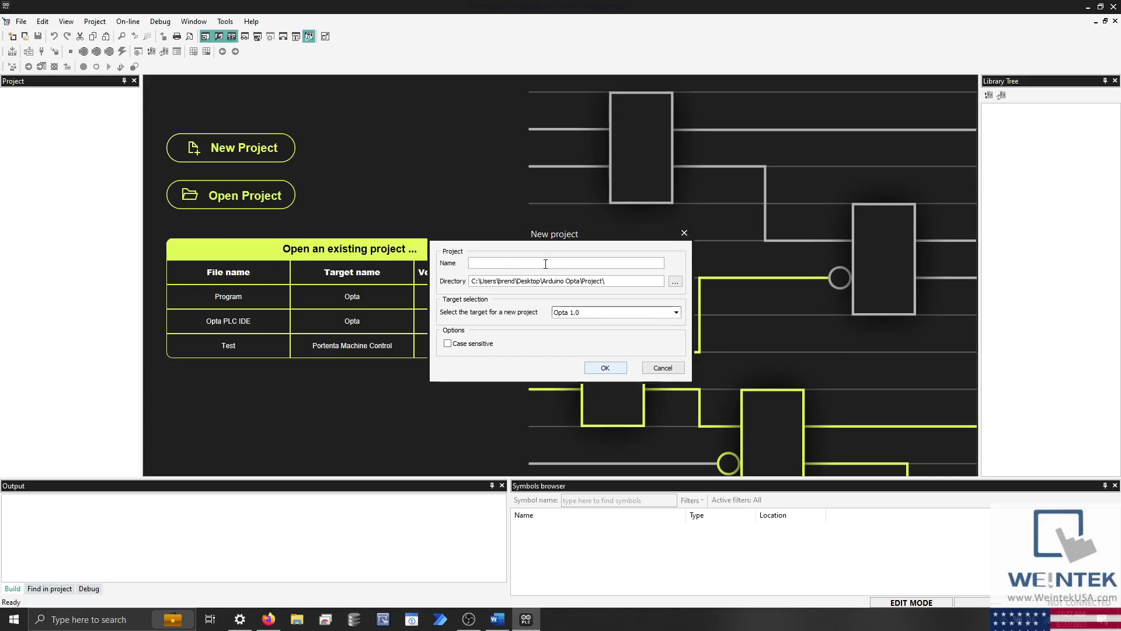
type("Example")
left_click(616, 372)
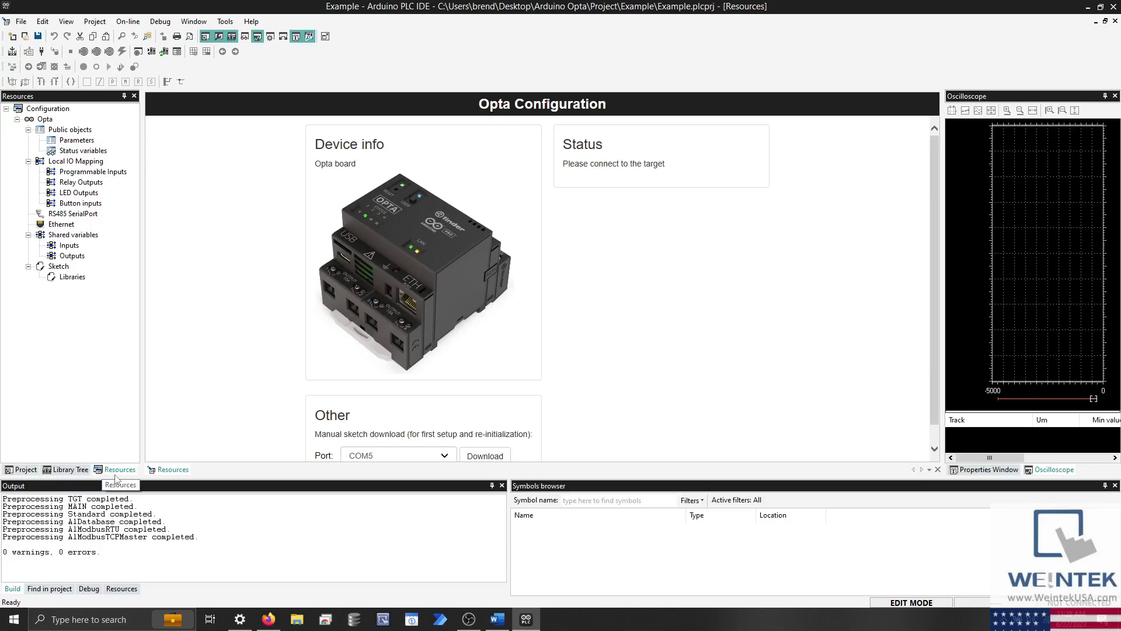
left_click(111, 472)
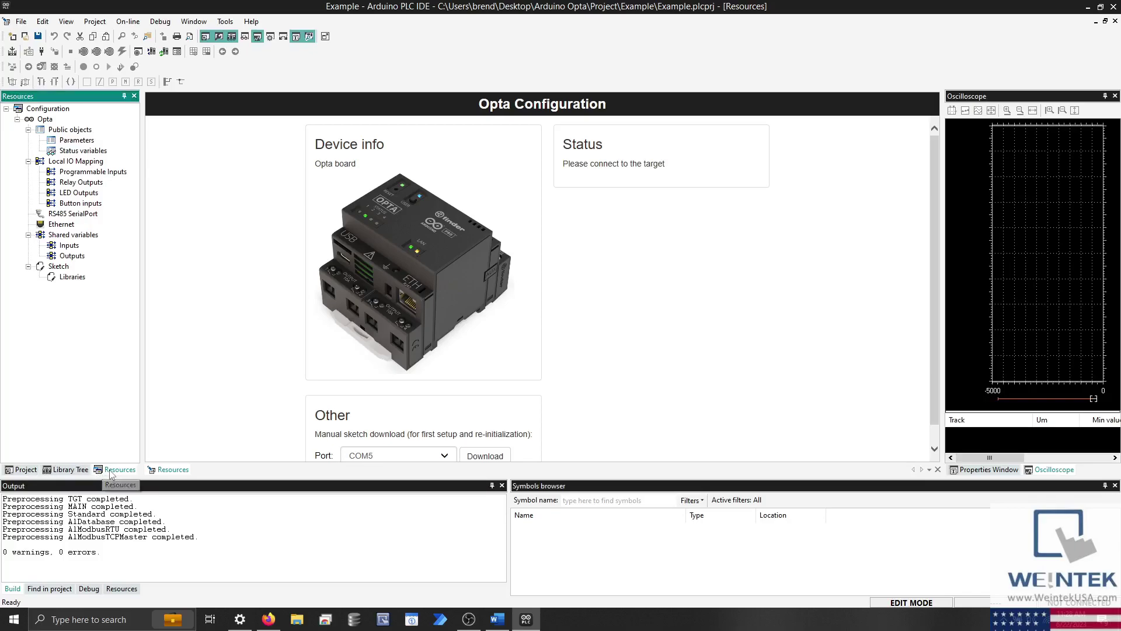
left_click(41, 120)
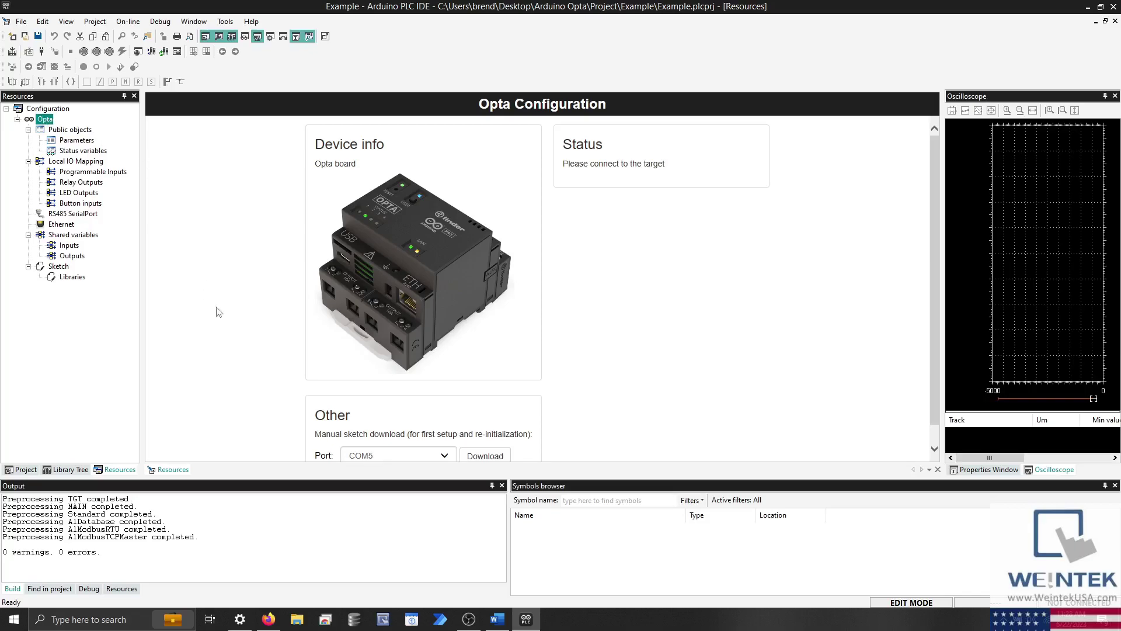
scroll(223, 317, "down", 1)
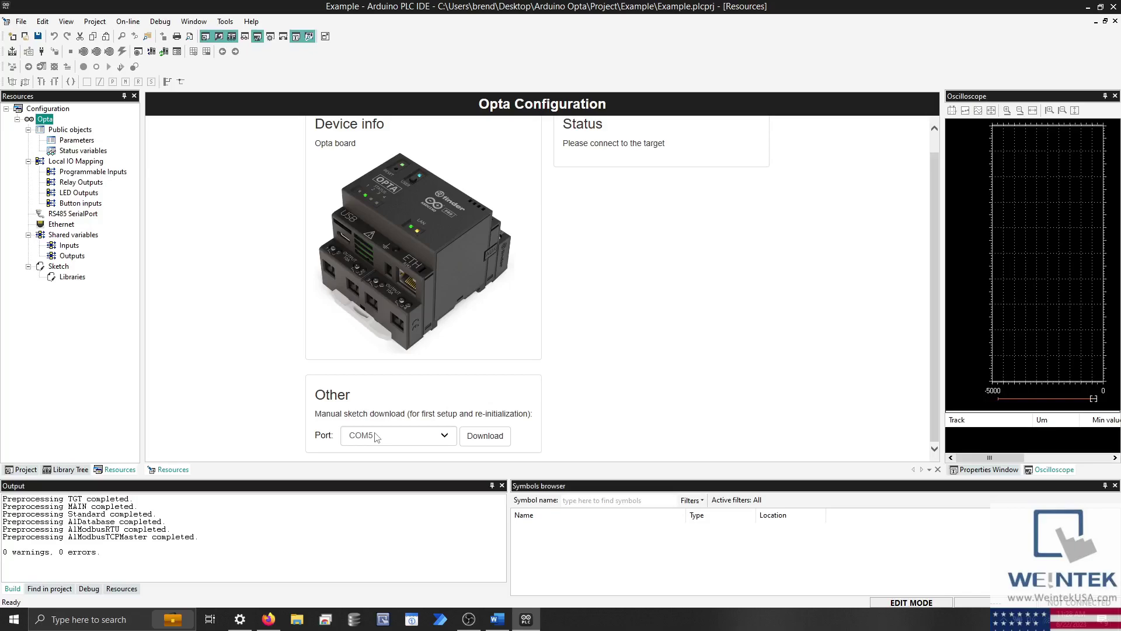
- Open Device Manager and inspect the USB Serial Devices on COM6 and COM8 under Ports
left_click(93, 619)
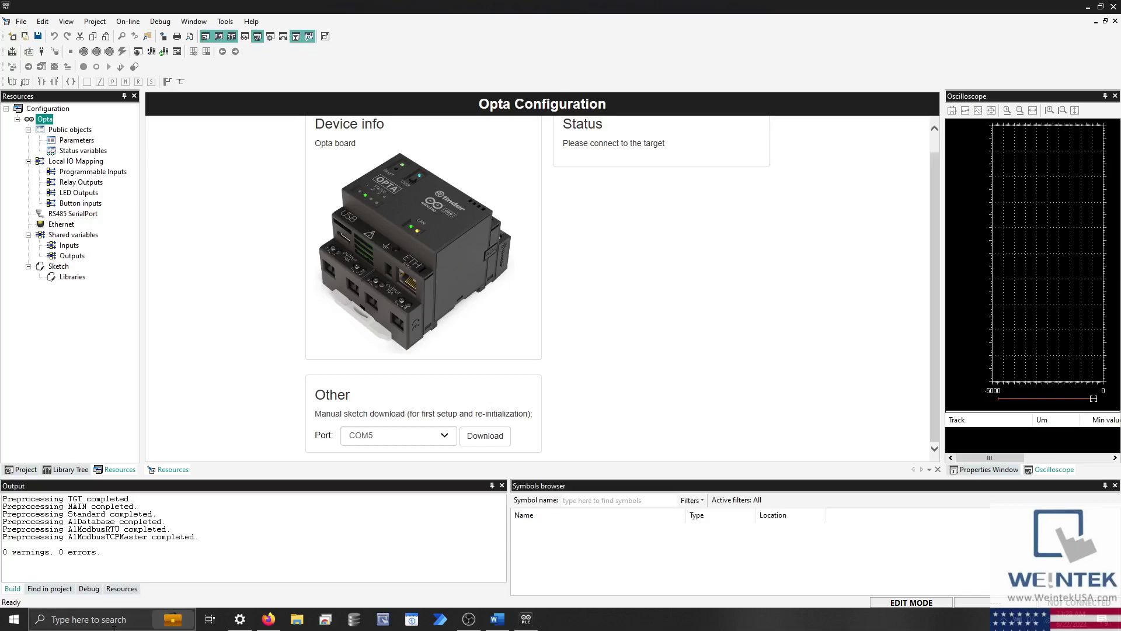
type("Device")
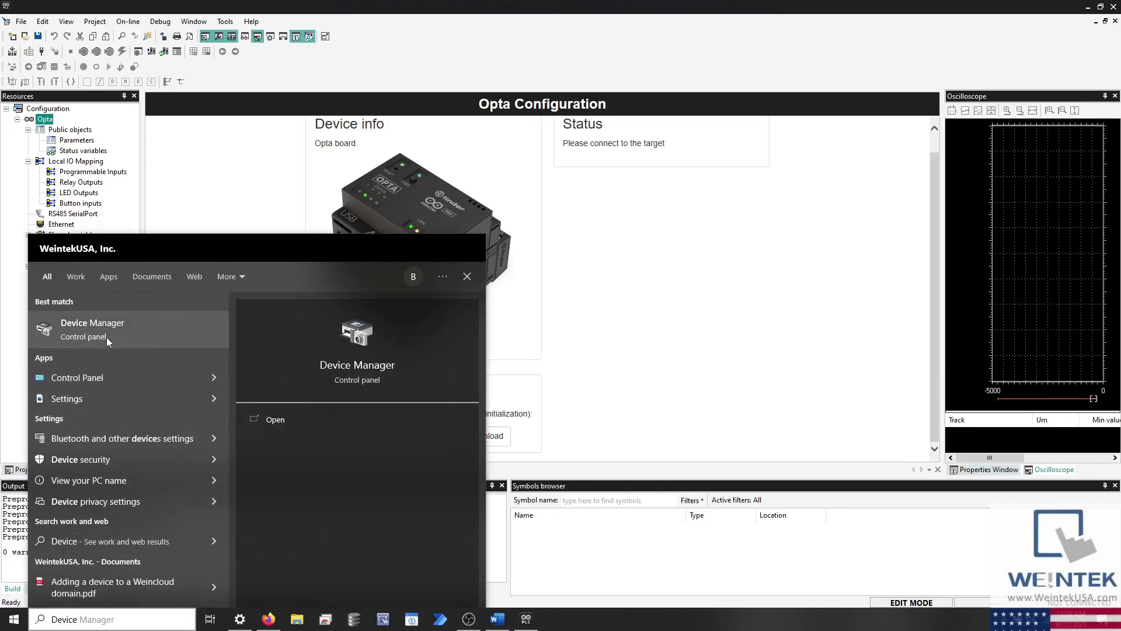
left_click(140, 335)
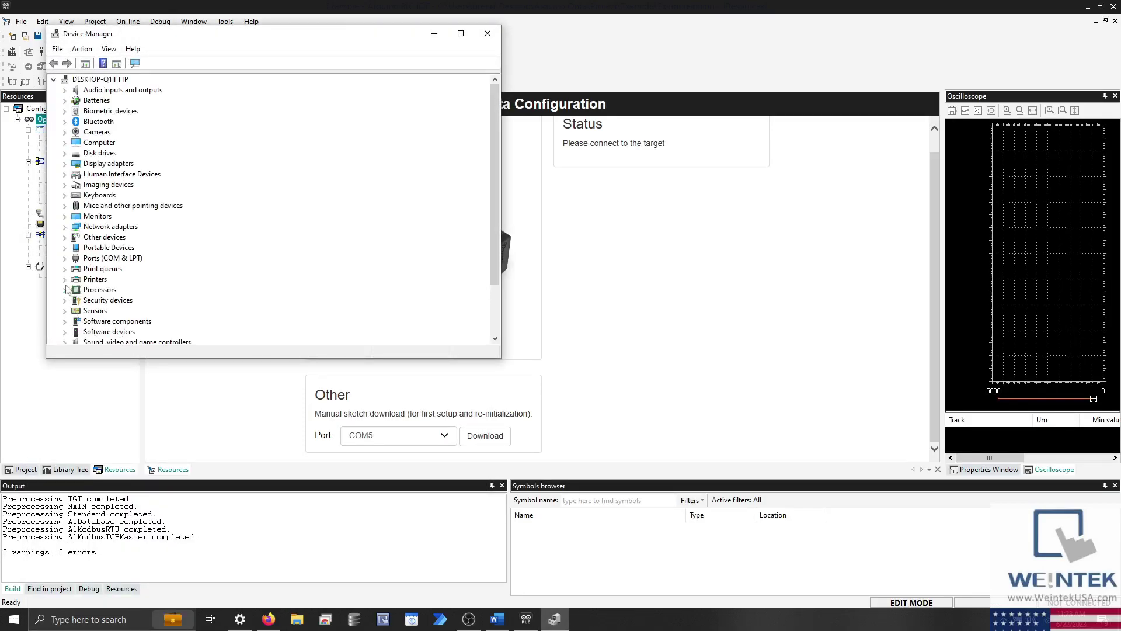
left_click(65, 258)
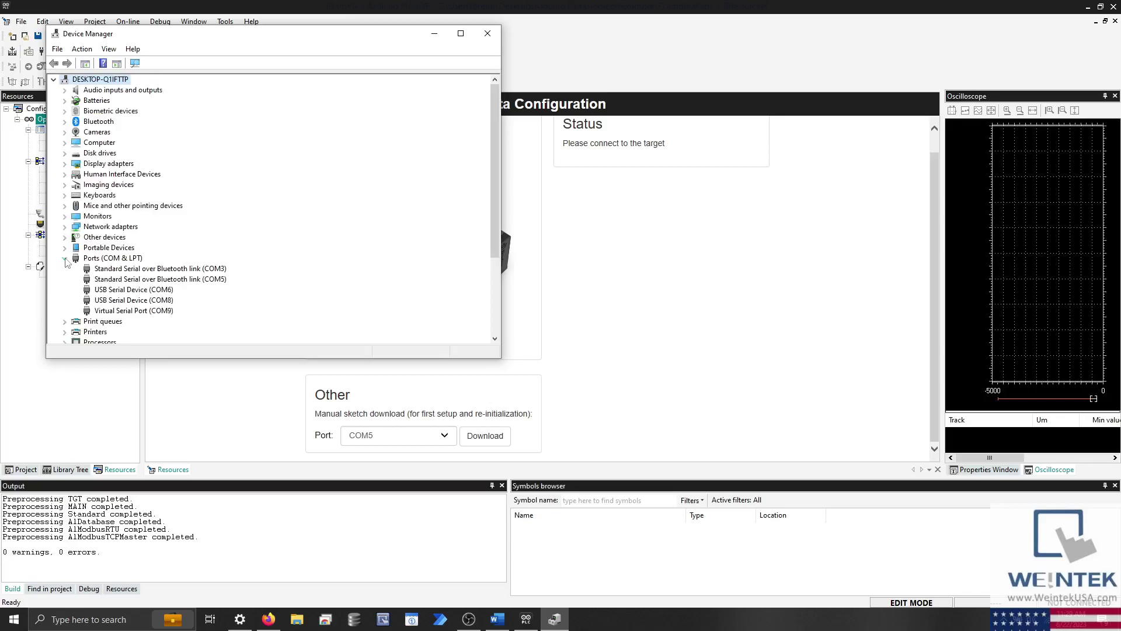
left_click(102, 291)
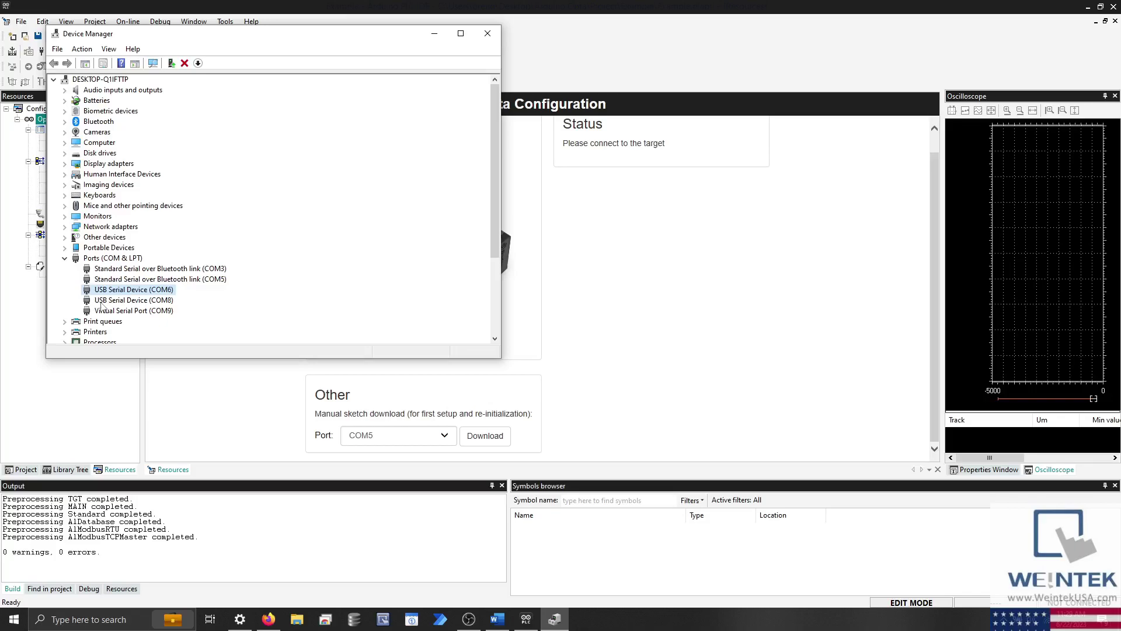
left_click(102, 301)
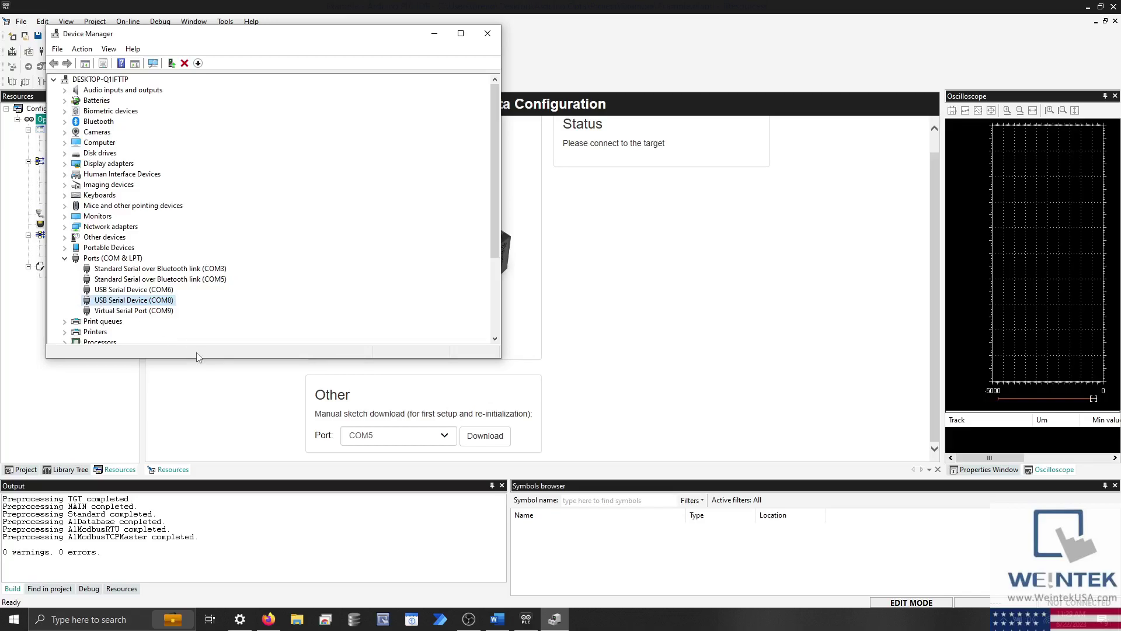
- Download the sketch to the Opta through COM6, accepting the filesystem formatting warning
left_click(241, 394)
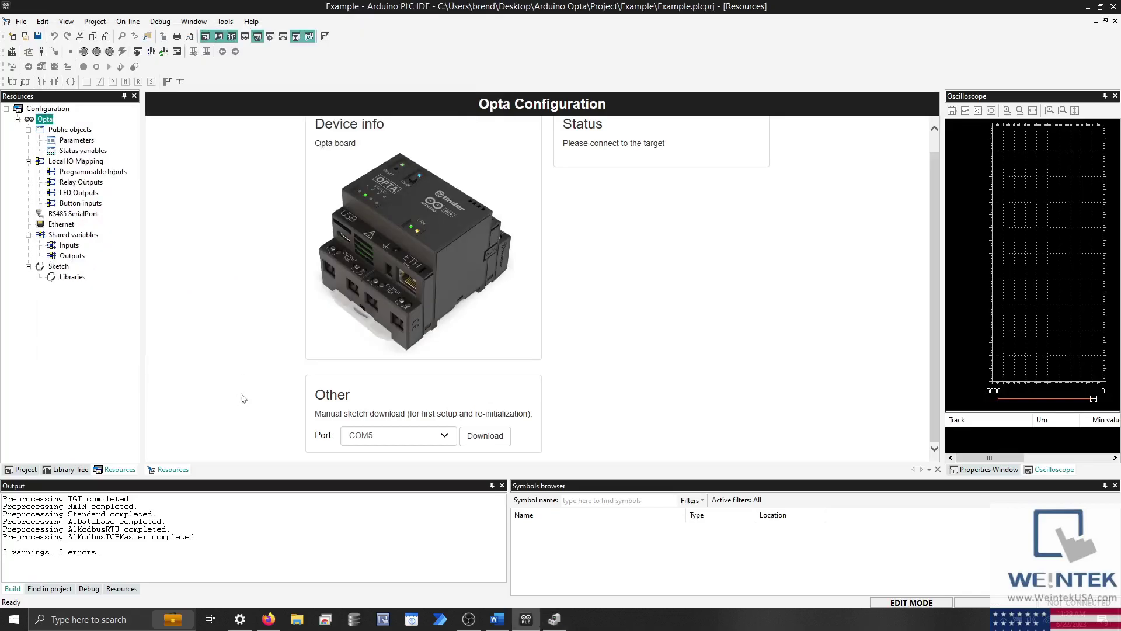
left_click(377, 437)
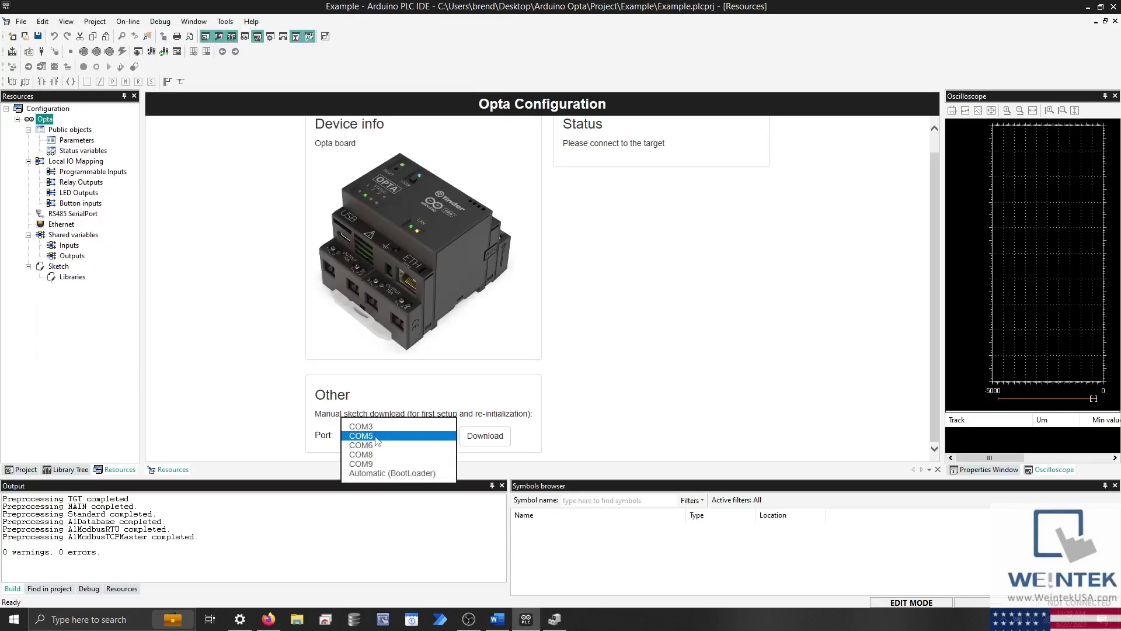
left_click(375, 446)
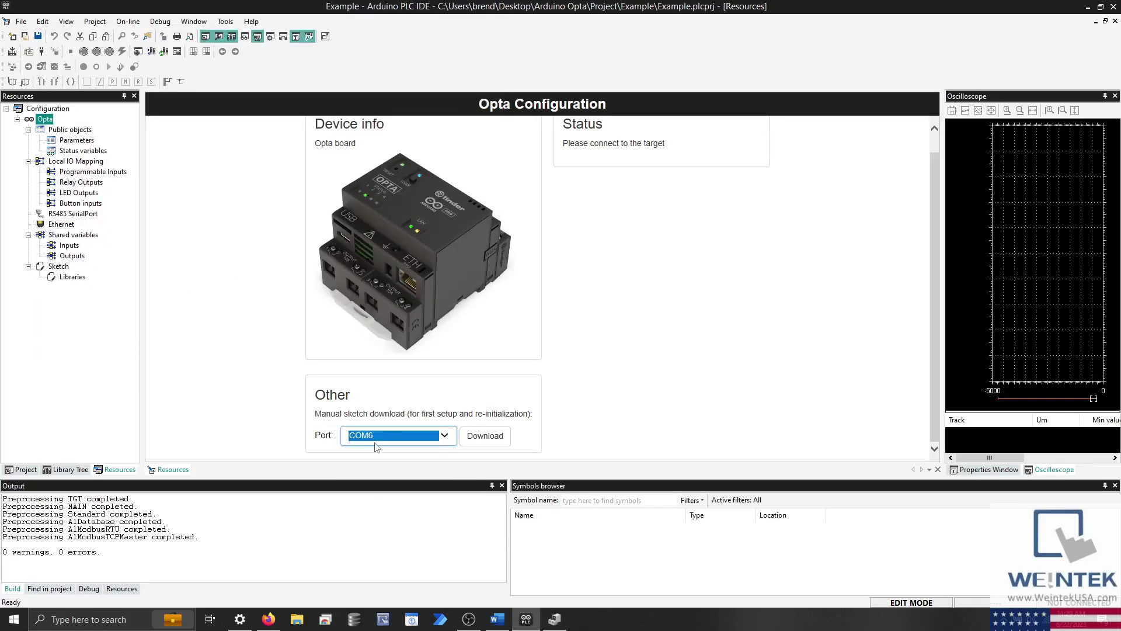
left_click(476, 442)
key("Return")
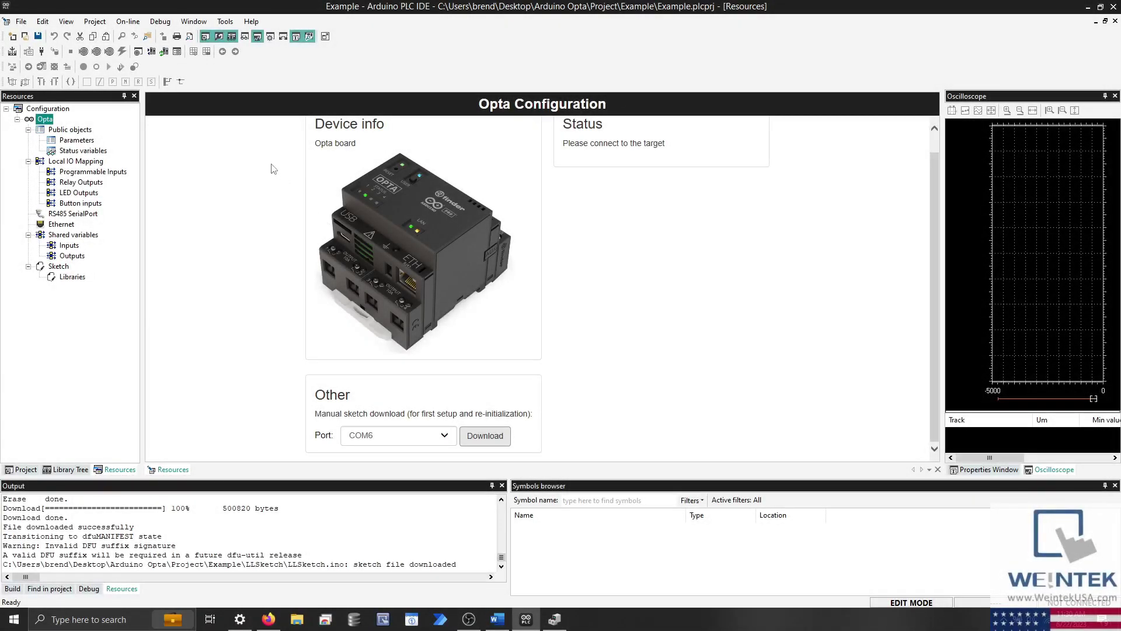
- Open the Modbus protocol settings in the communication setup, rechecking ports in Device Manager
left_click(129, 23)
left_click(138, 36)
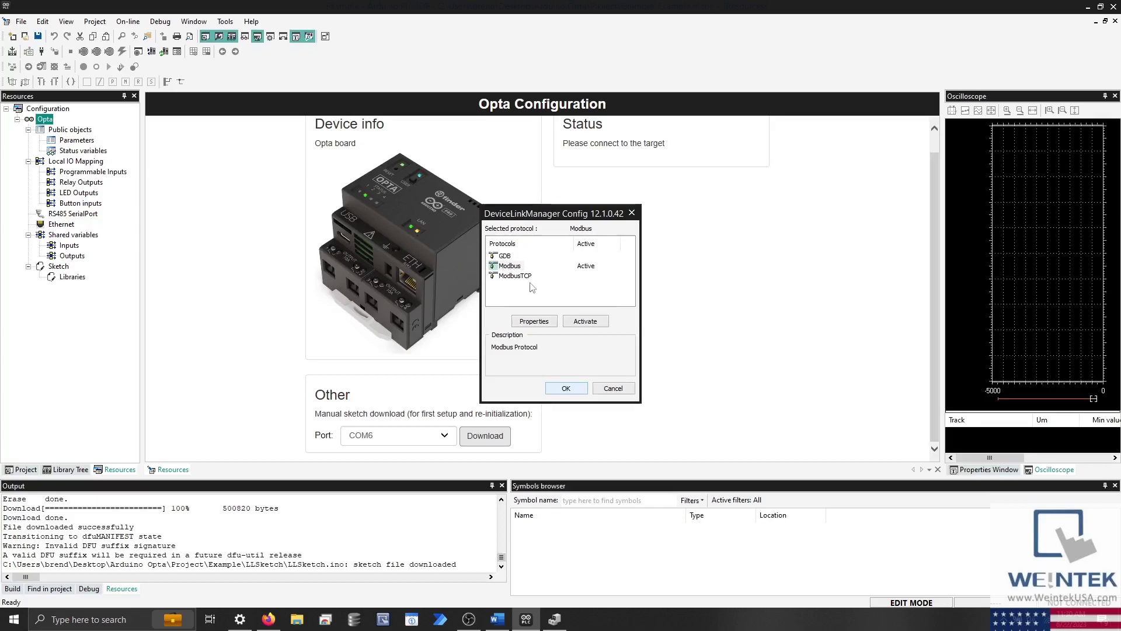
left_click(535, 321)
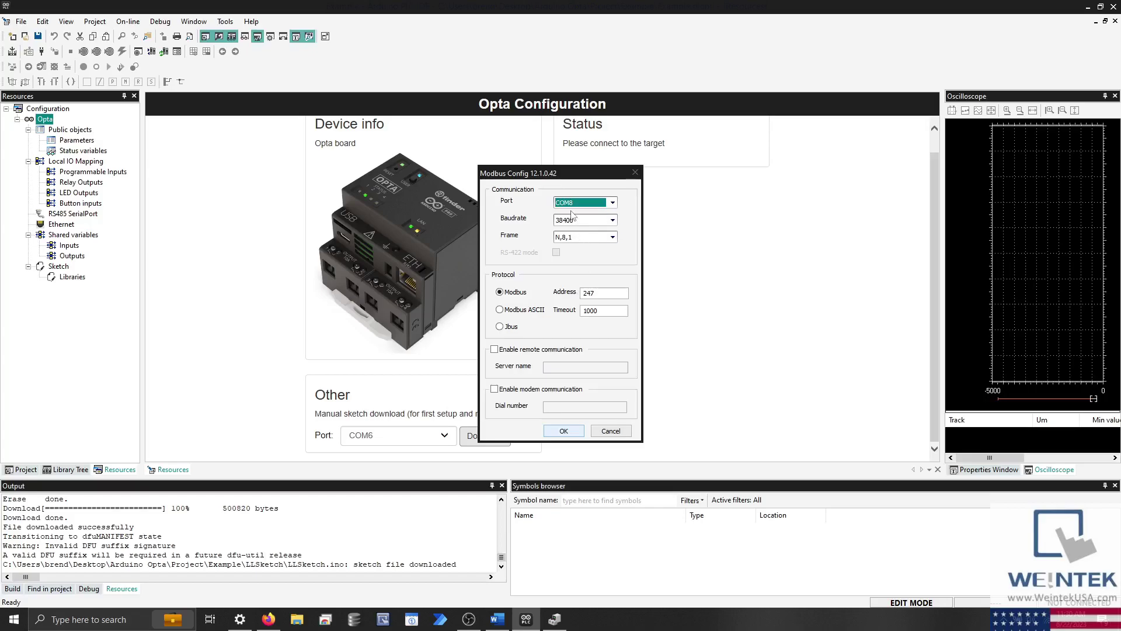
left_click(553, 619)
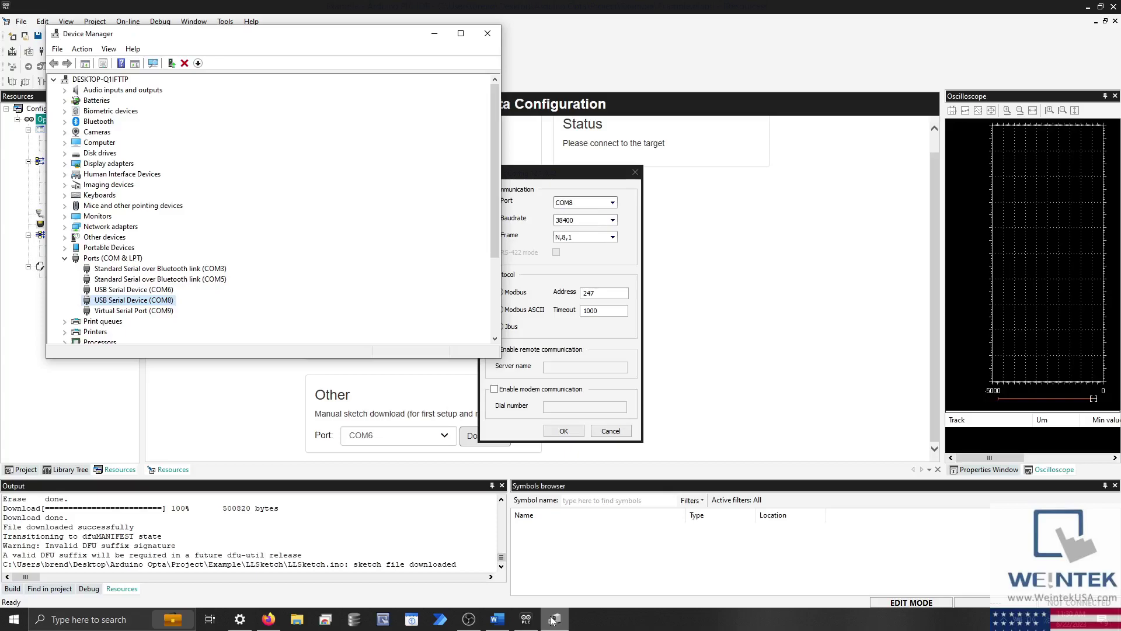
left_click(609, 265)
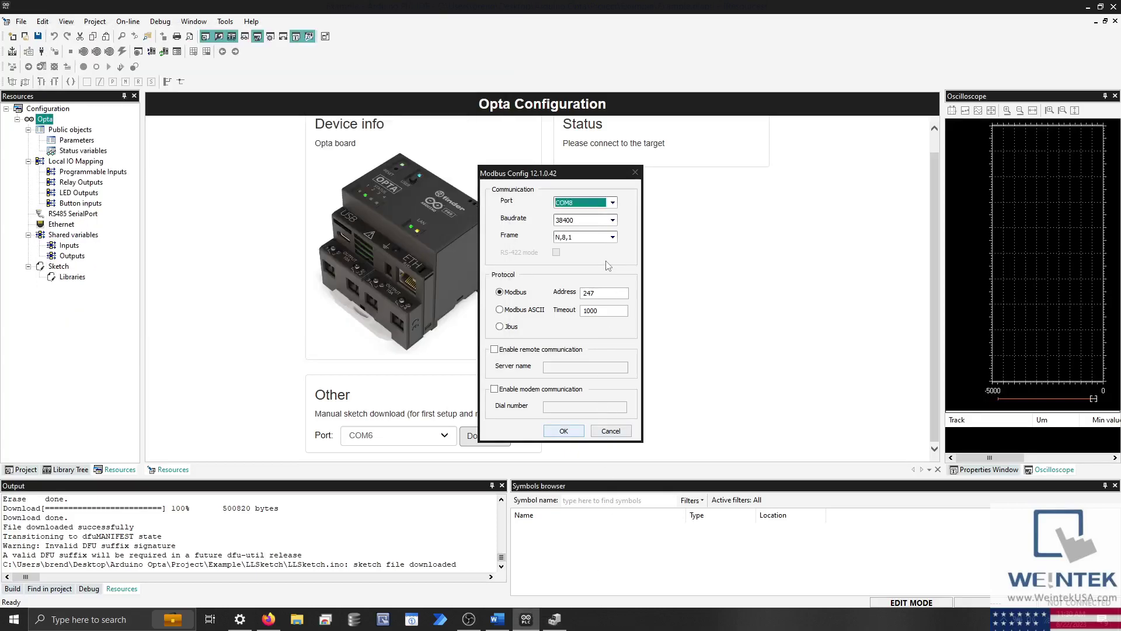
- Set Modbus to 9600 baud with E,8,1 framing and confirm both dialogs
left_click(601, 221)
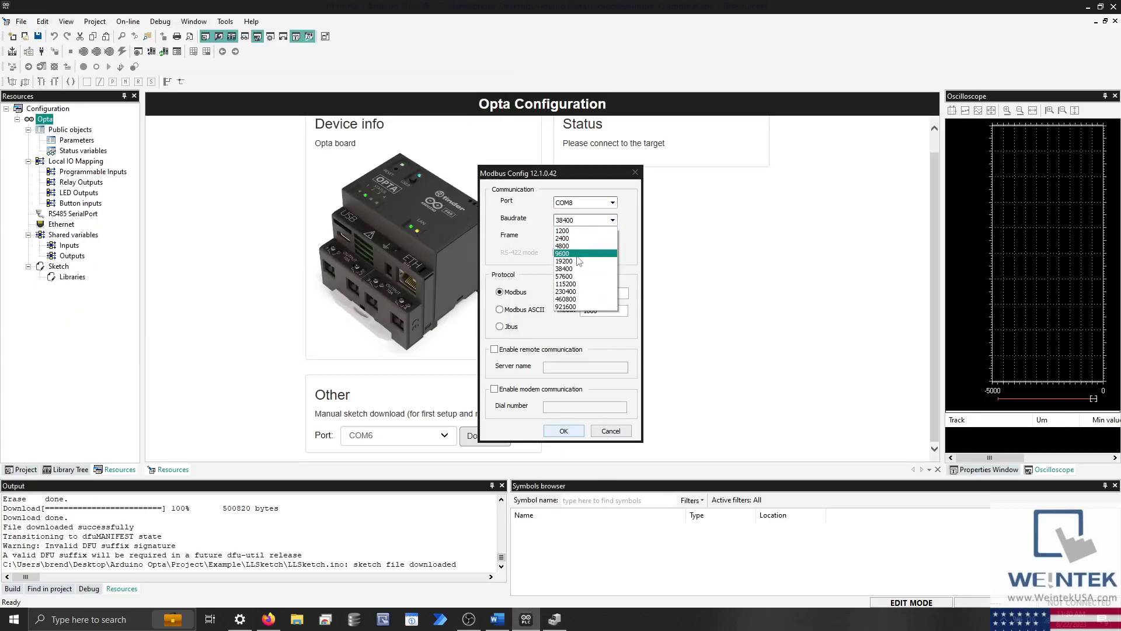
left_click(577, 255)
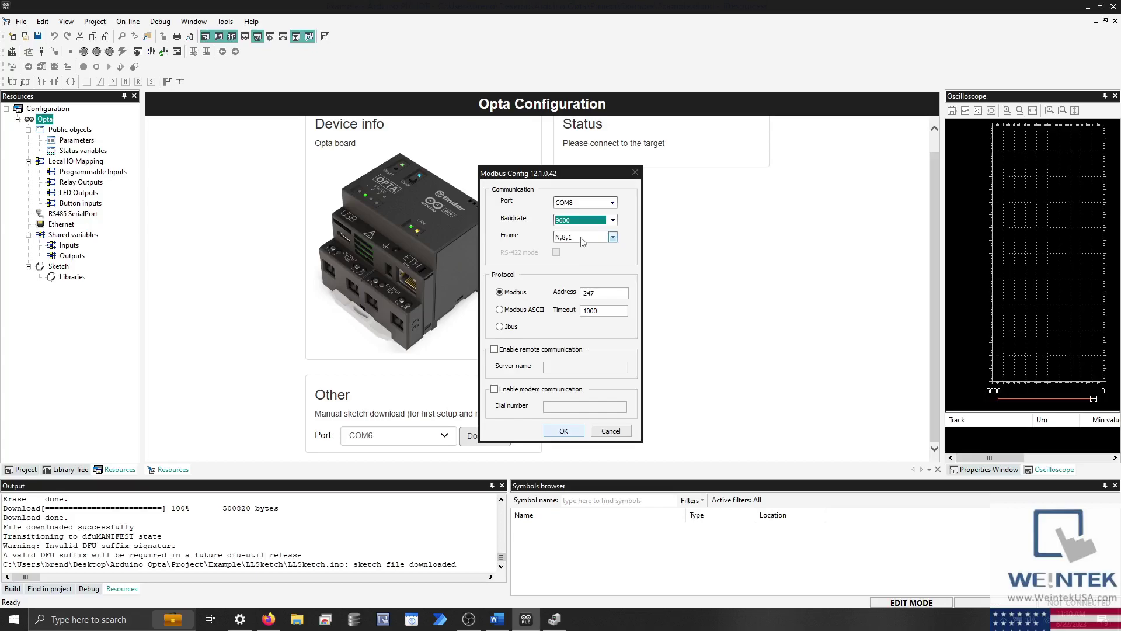
left_click(582, 241)
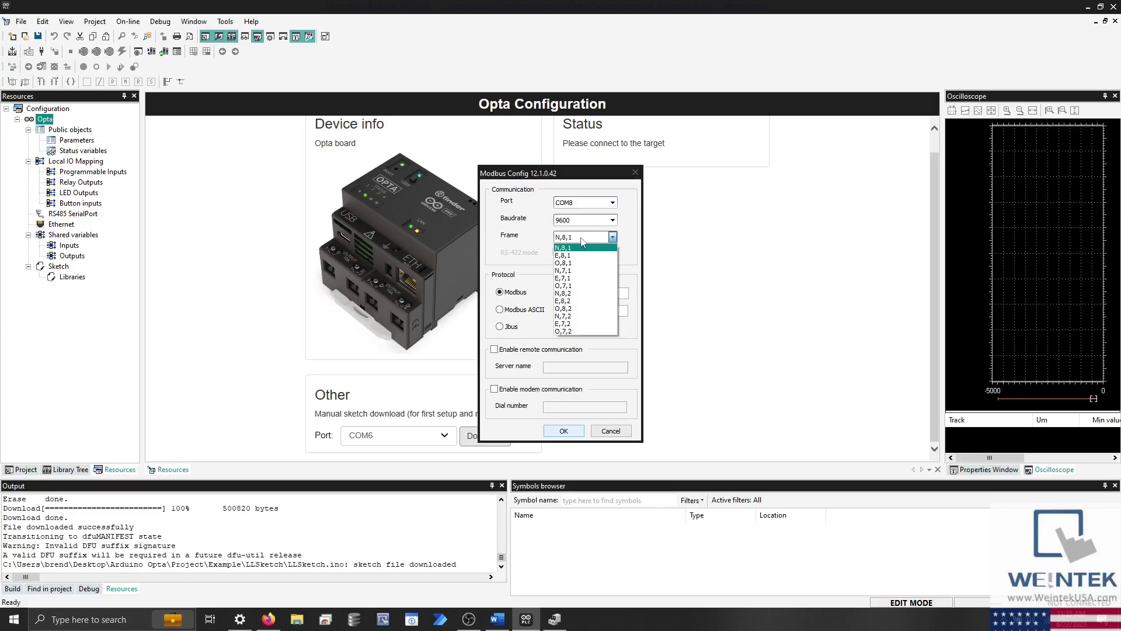
left_click(576, 261)
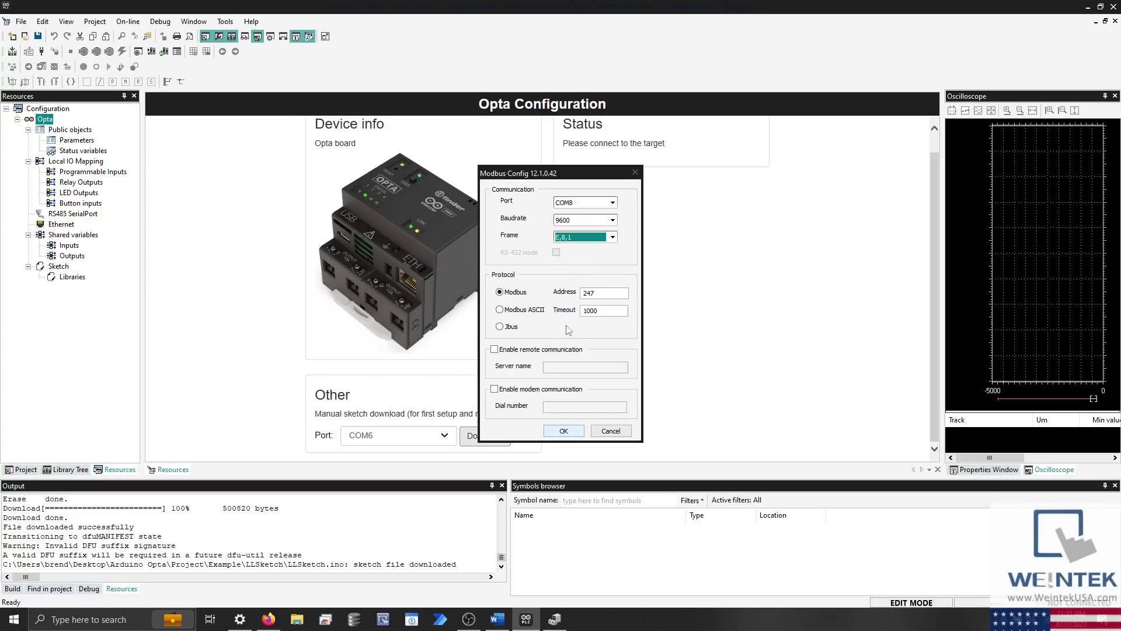
left_click(564, 430)
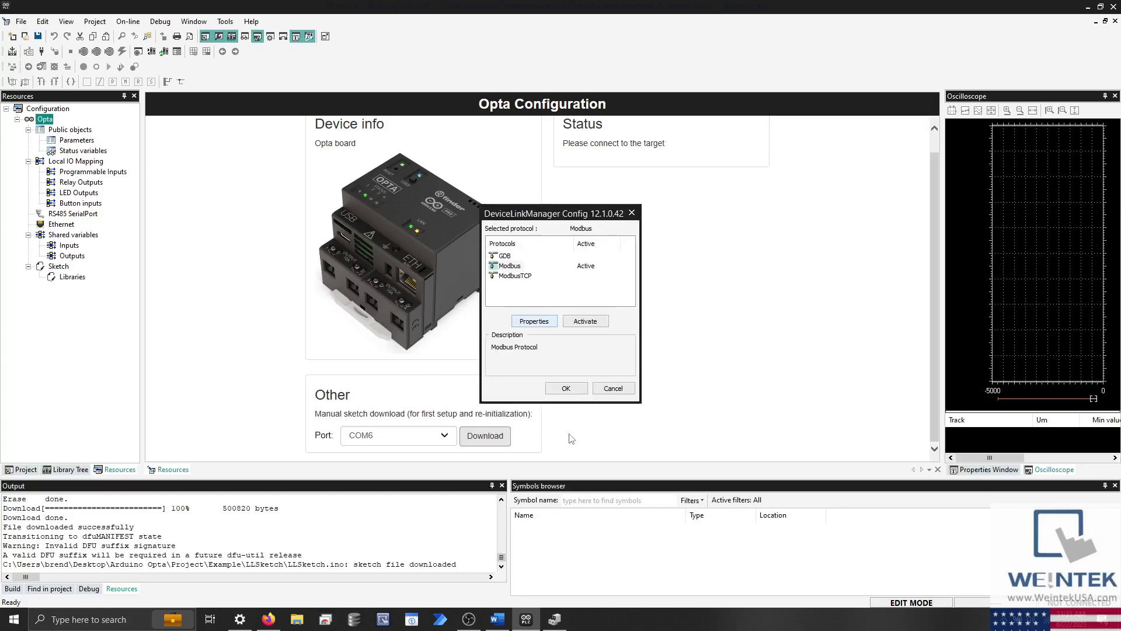
left_click(566, 388)
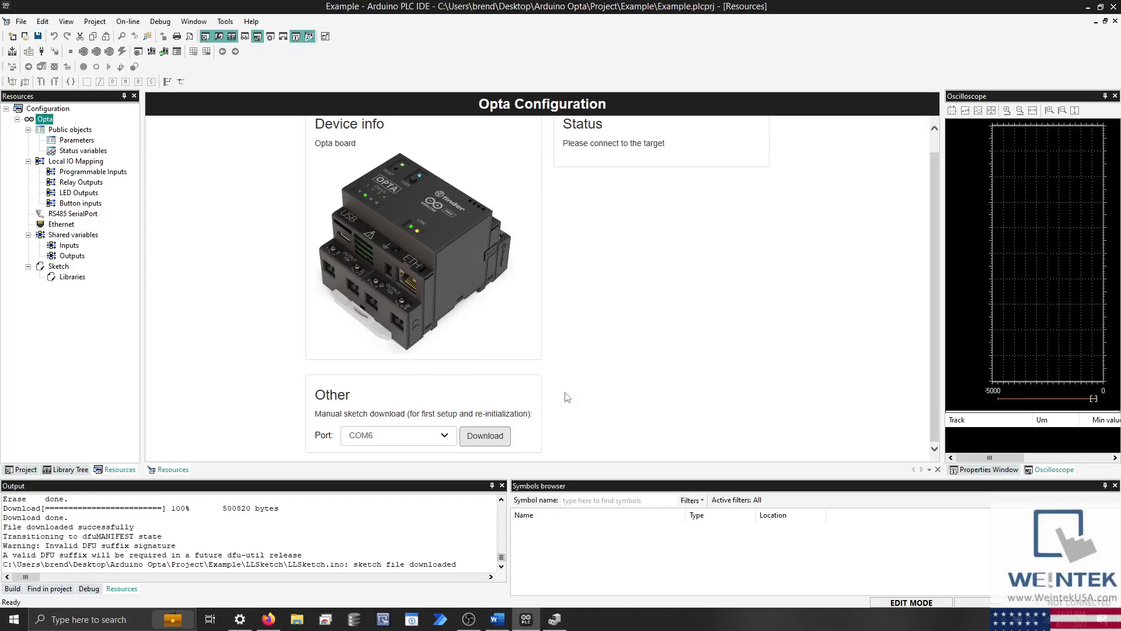
- Connect to the Opta, activate its PLC runtime licence, reconnect after restart and refresh status
left_click(127, 22)
left_click(125, 50)
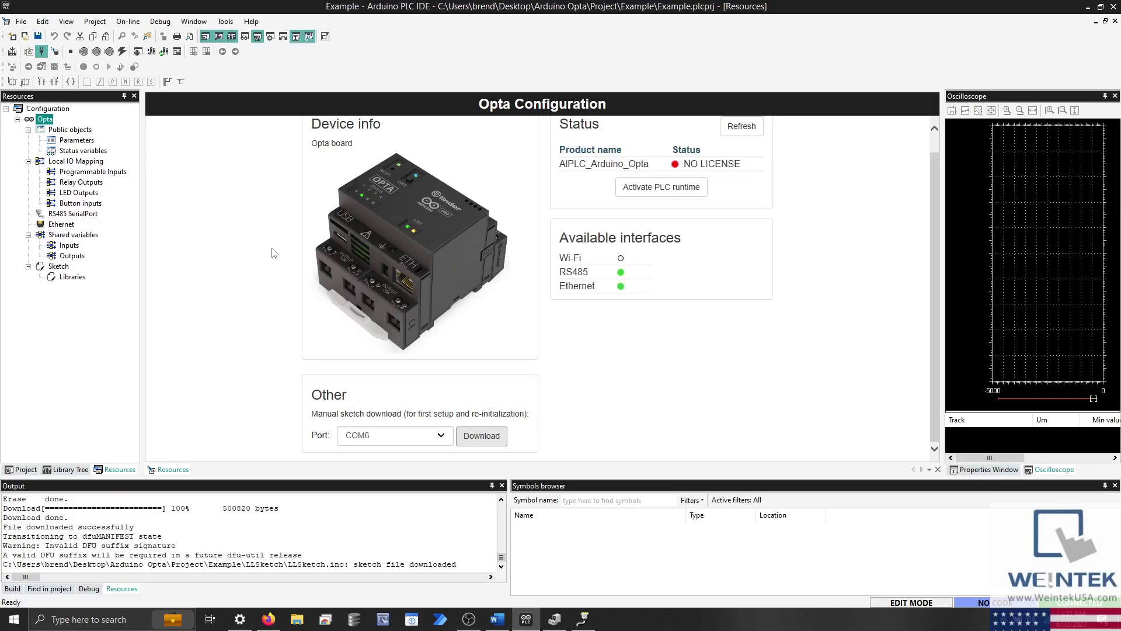
left_click(646, 191)
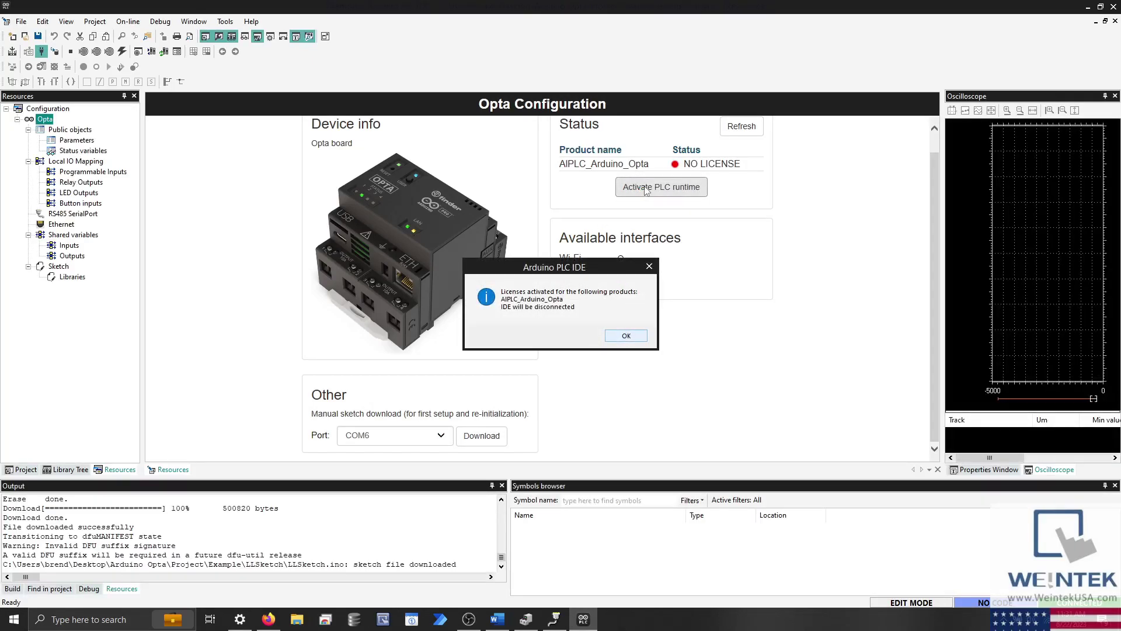
left_click(623, 334)
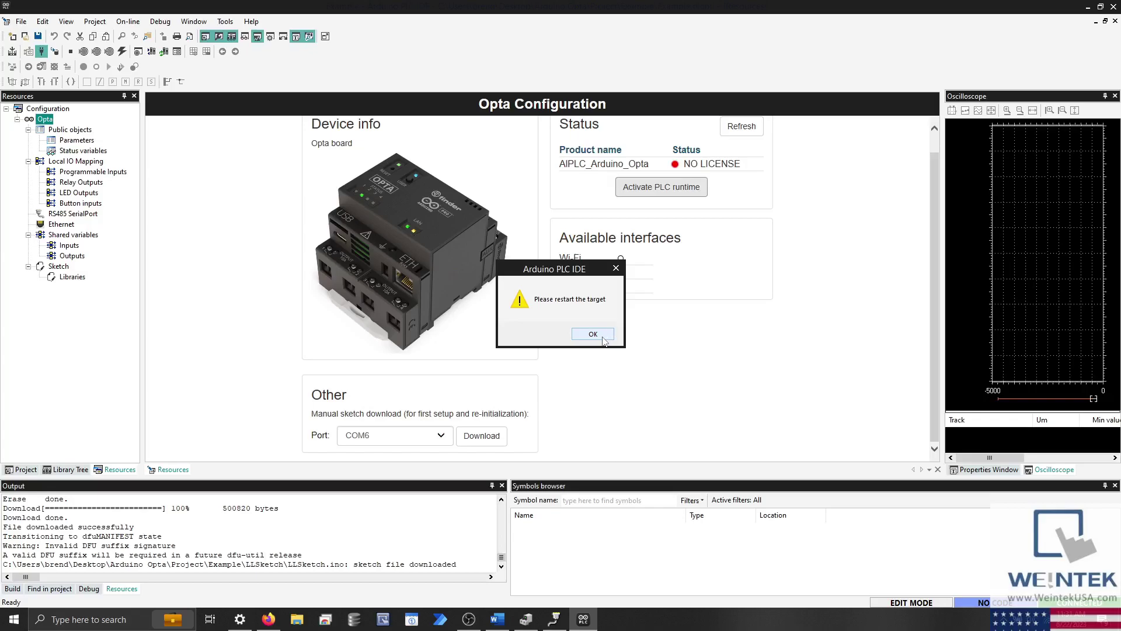
left_click(604, 340)
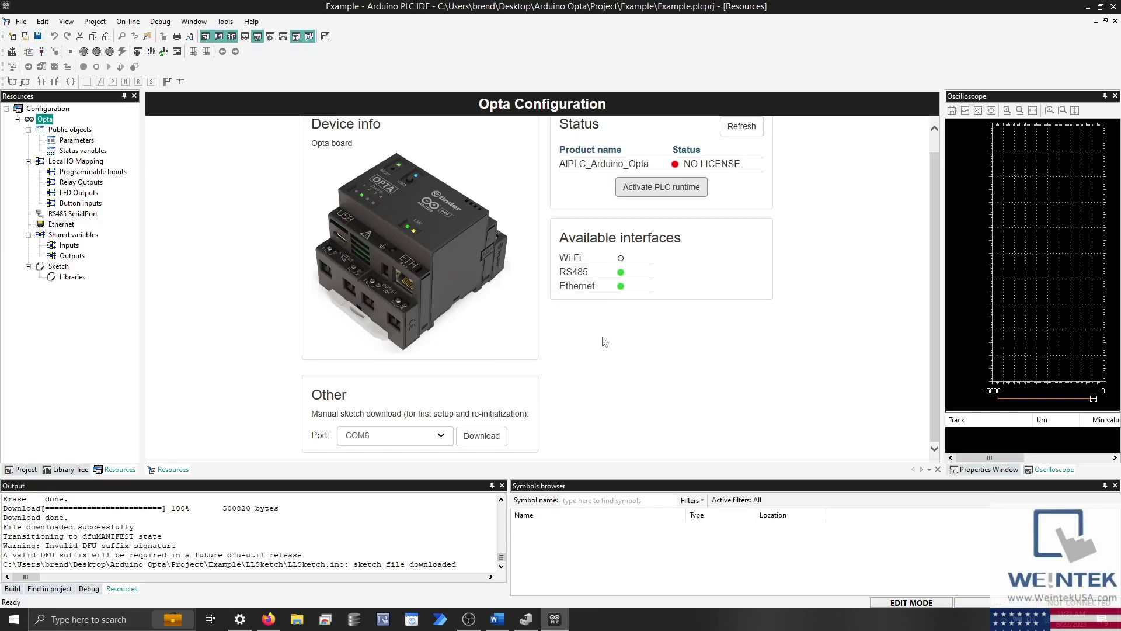
left_click(39, 57)
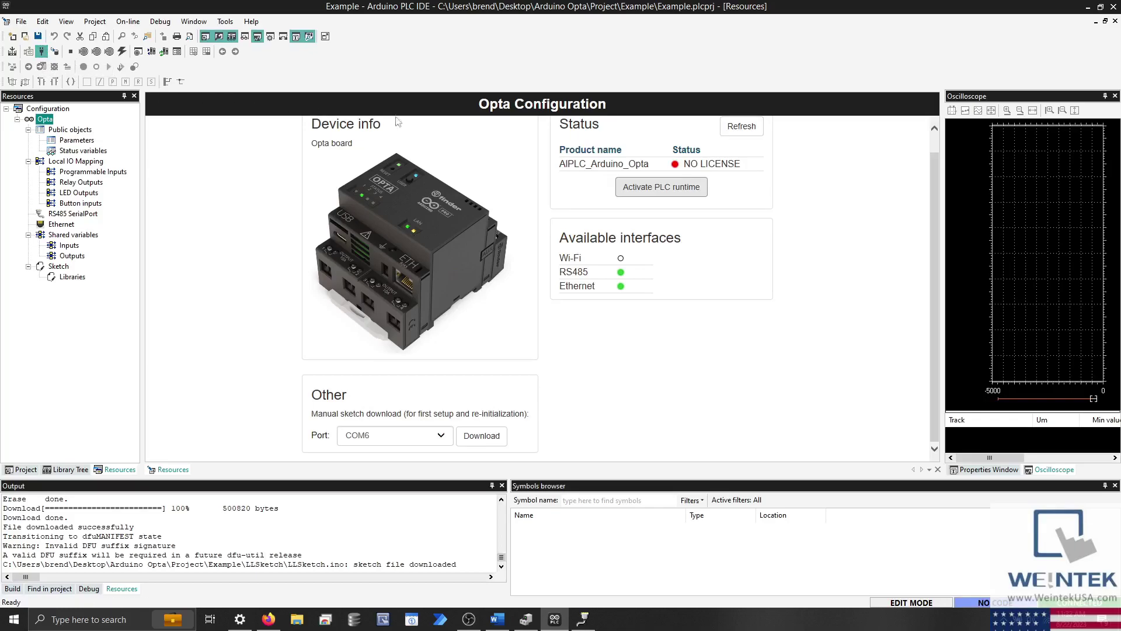
left_click(732, 133)
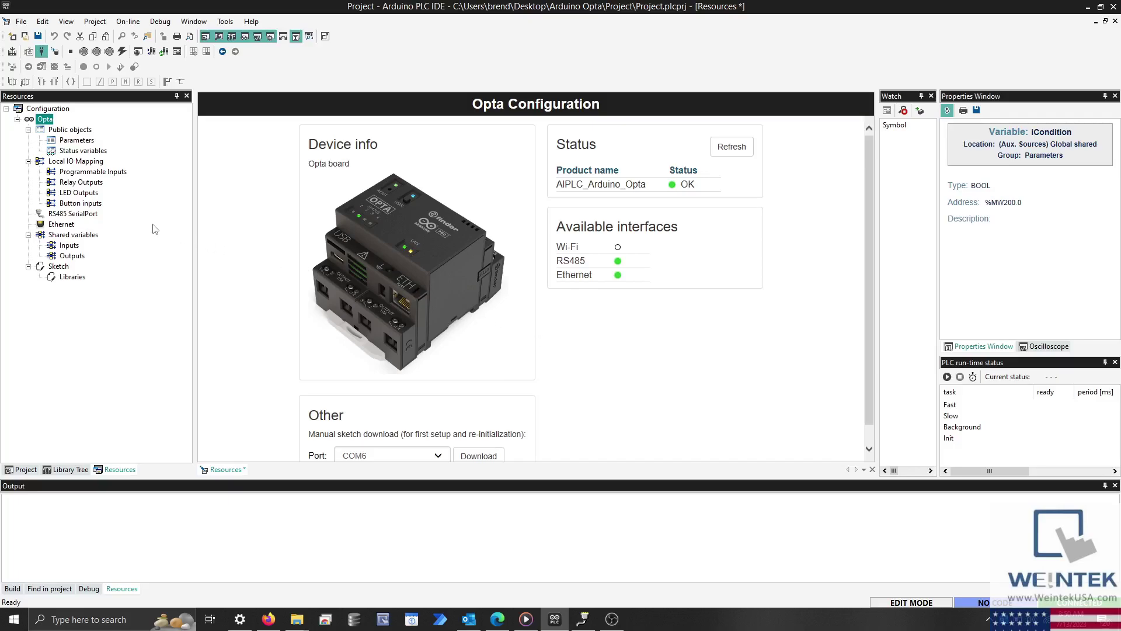
- Assign variable xOut to LED output L1 (%QX1.0)
left_click(91, 193)
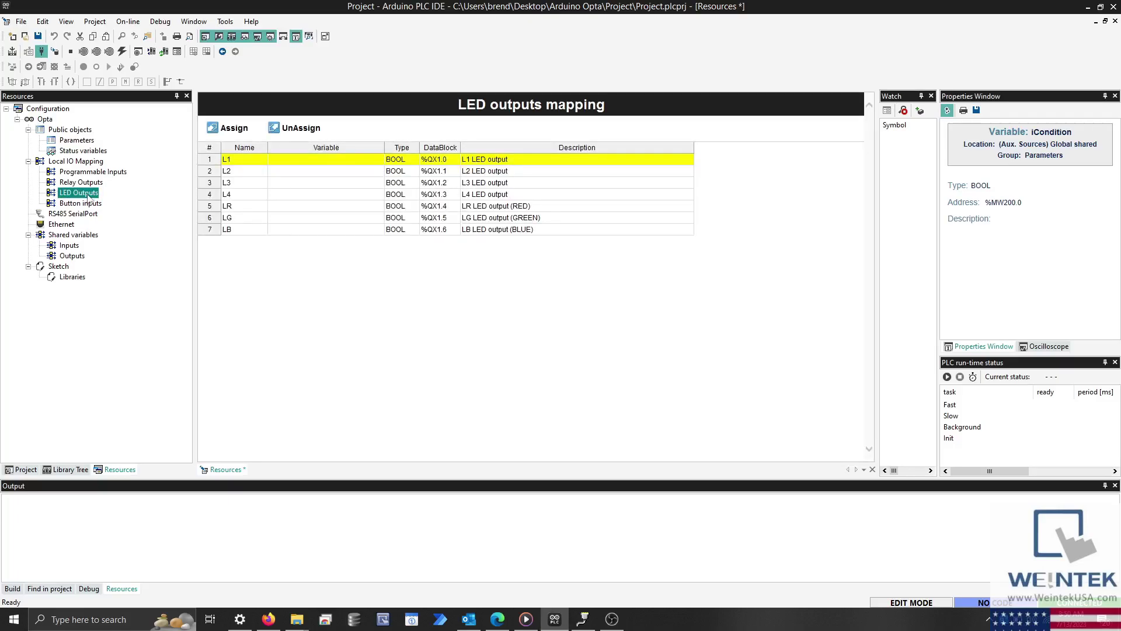
left_click(291, 162)
type("xOut")
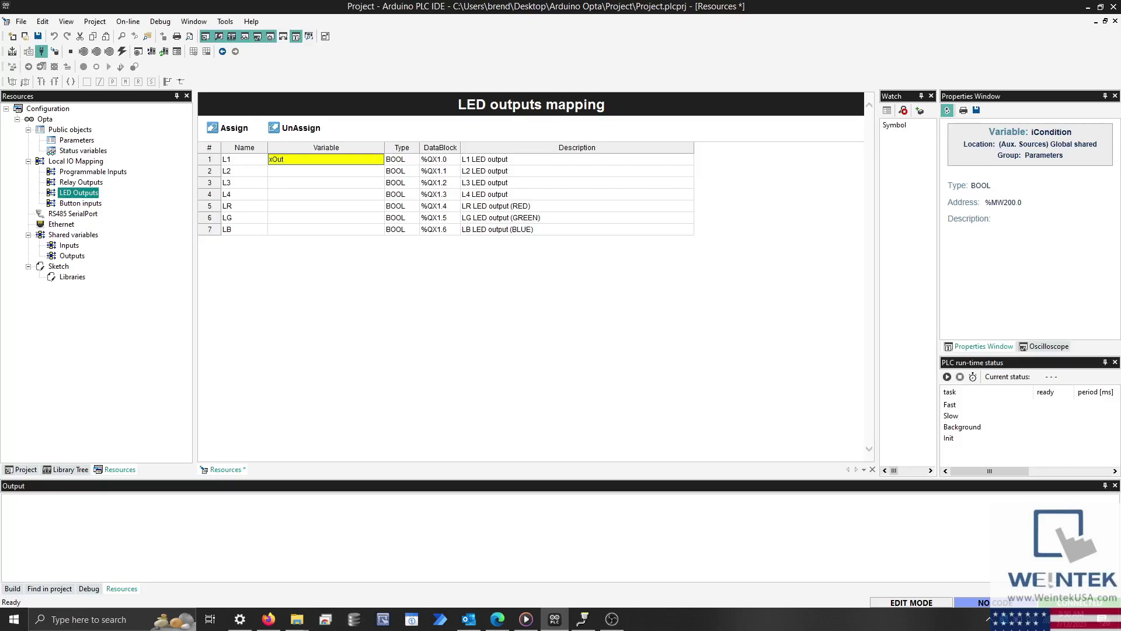
key("Return")
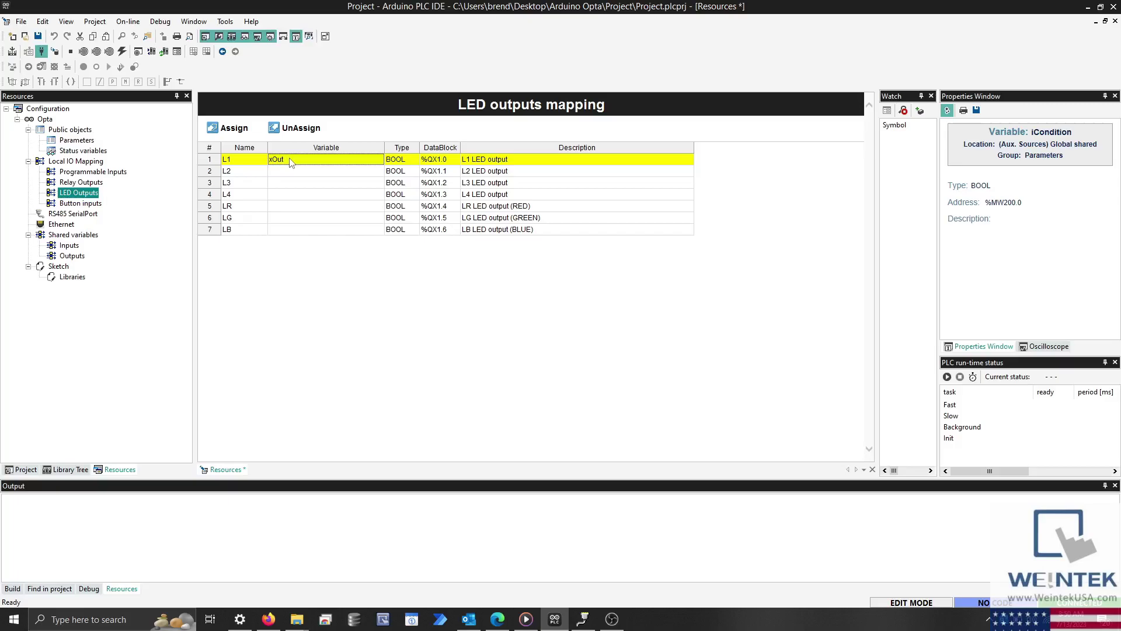
- In the sketch, remove the /* and */ comment markers to enable the static IP code
left_click(62, 269)
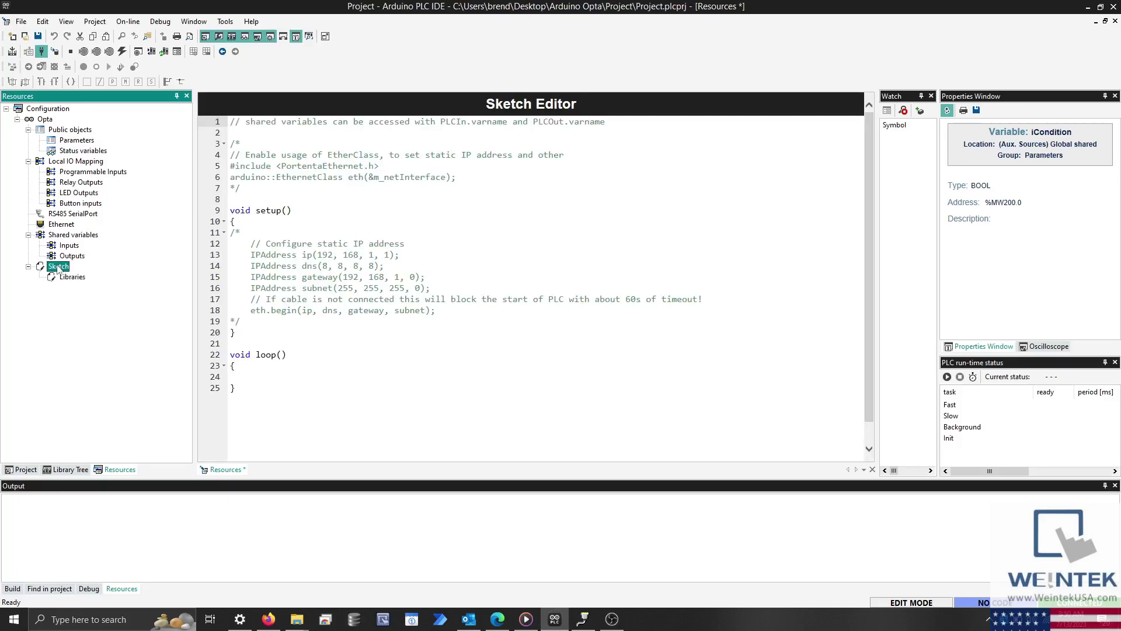
left_click(239, 143)
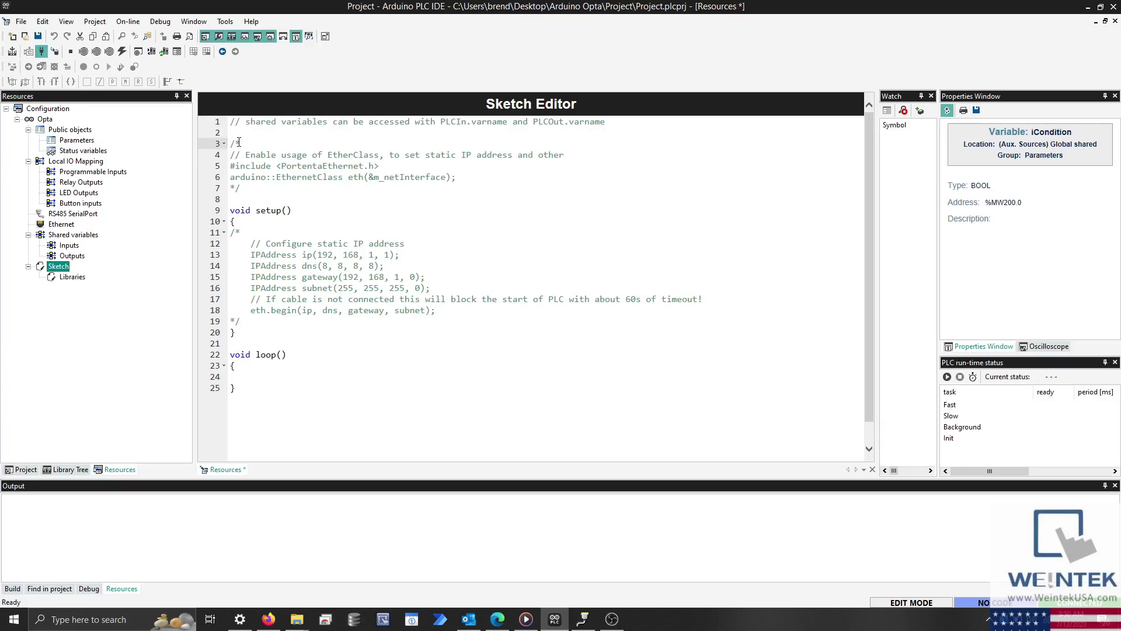
key("BackSpace")
key("BackSpace")
key("Down")
key("Down")
key("Down")
key("Down")
key("Delete")
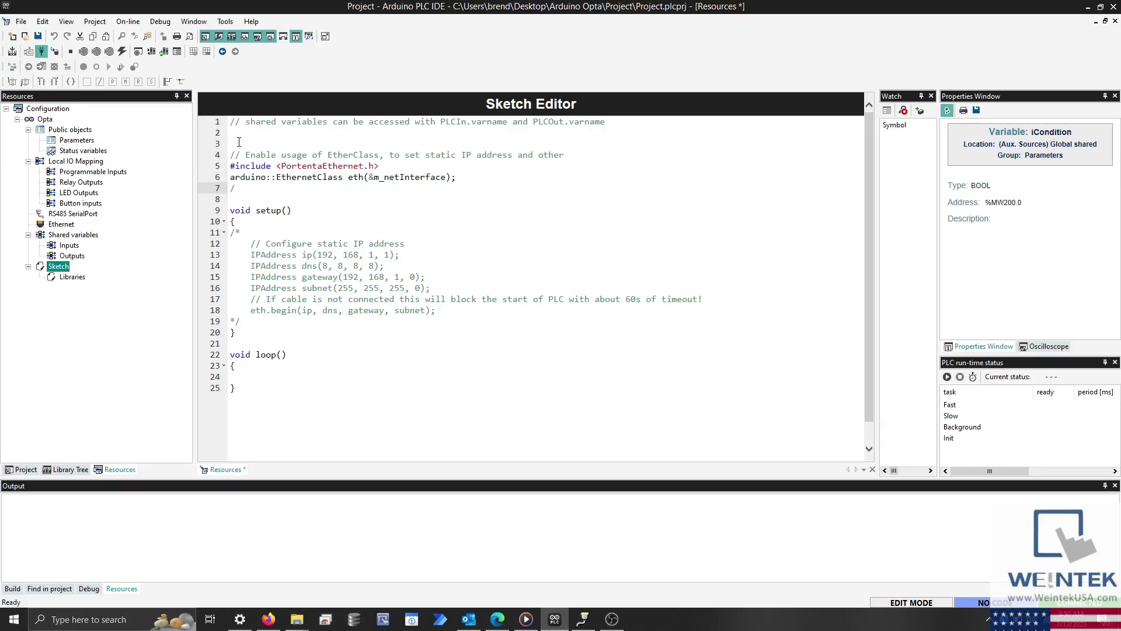
left_click(244, 232)
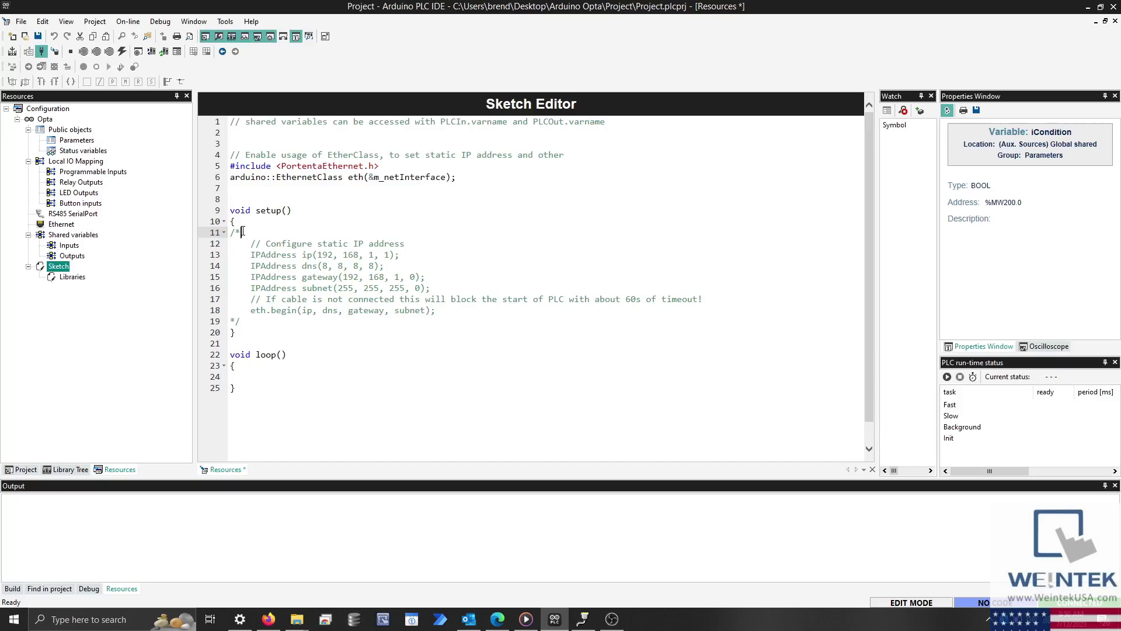
key("BackSpace")
key("BackSpace")
left_click(248, 321)
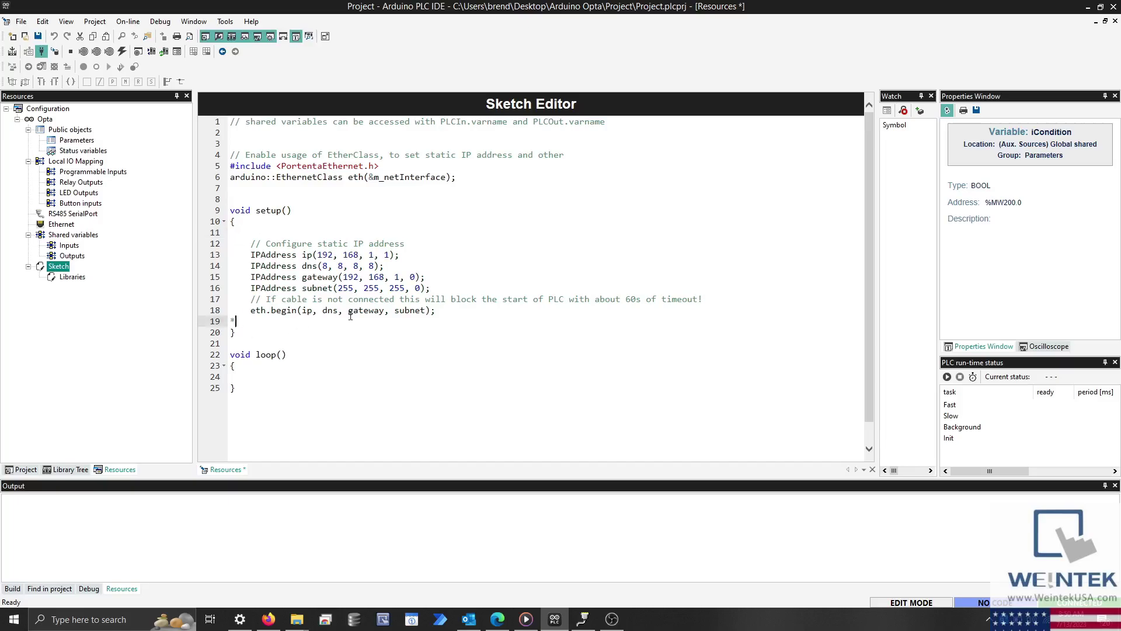
key("BackSpace")
key("BackSpace")
- Set the static IP to 192.168.1.100 and the gateway to 192.168.1.1
left_click(388, 256)
type("00")
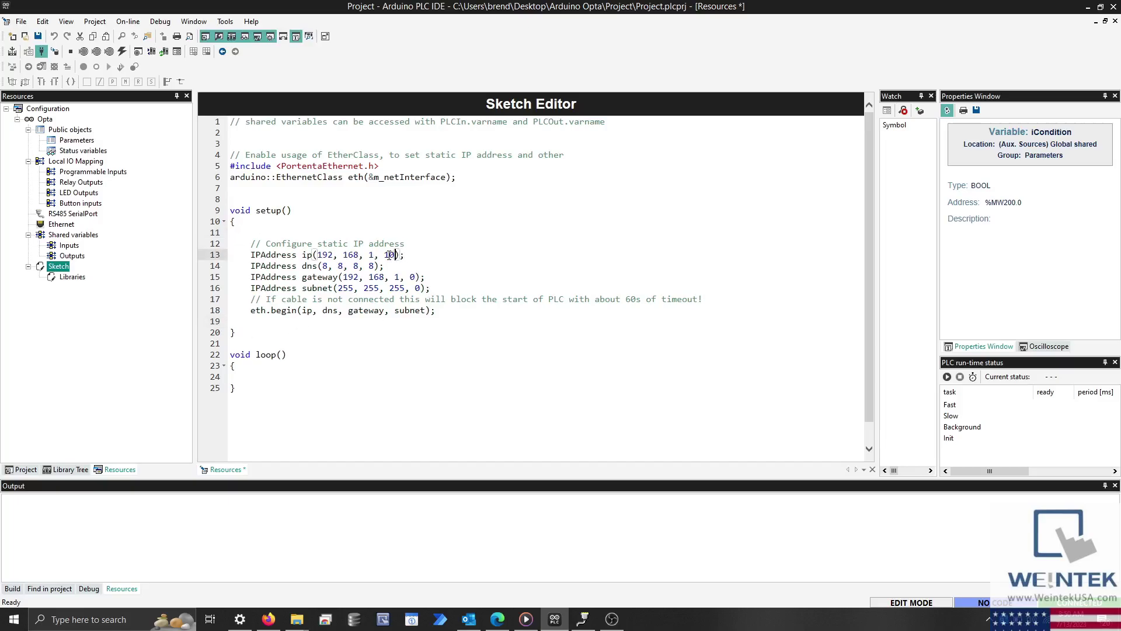
left_click(414, 277)
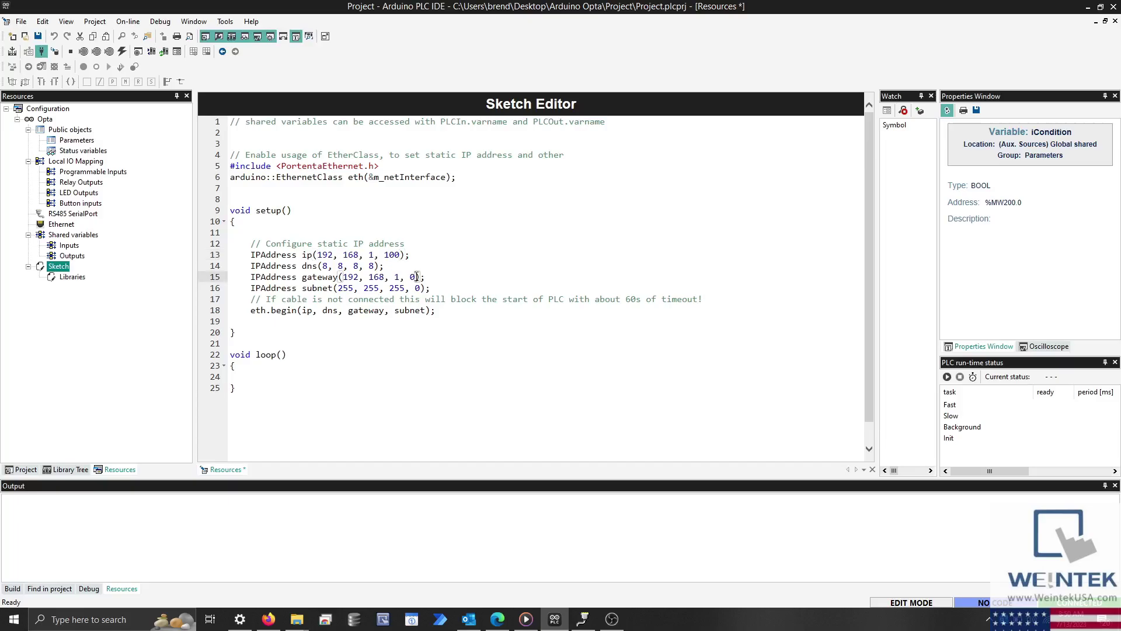
key("BackSpace")
type("1")
- Add parameter iCondition at address 16384 with type Signed 16-bit
left_click(92, 143)
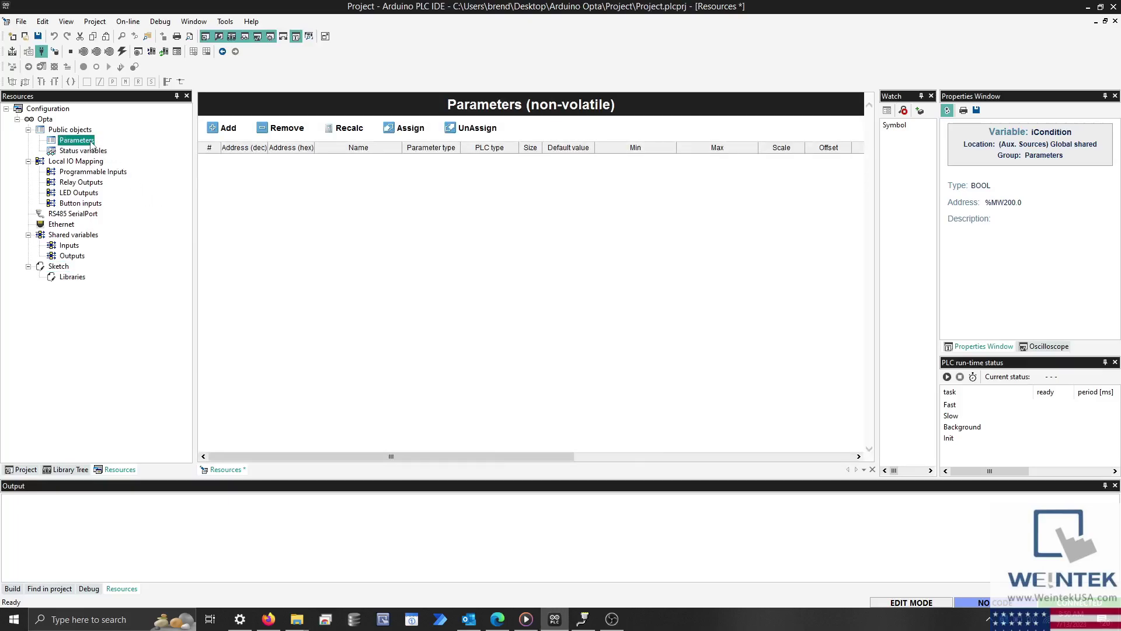
left_click(228, 128)
type("iC")
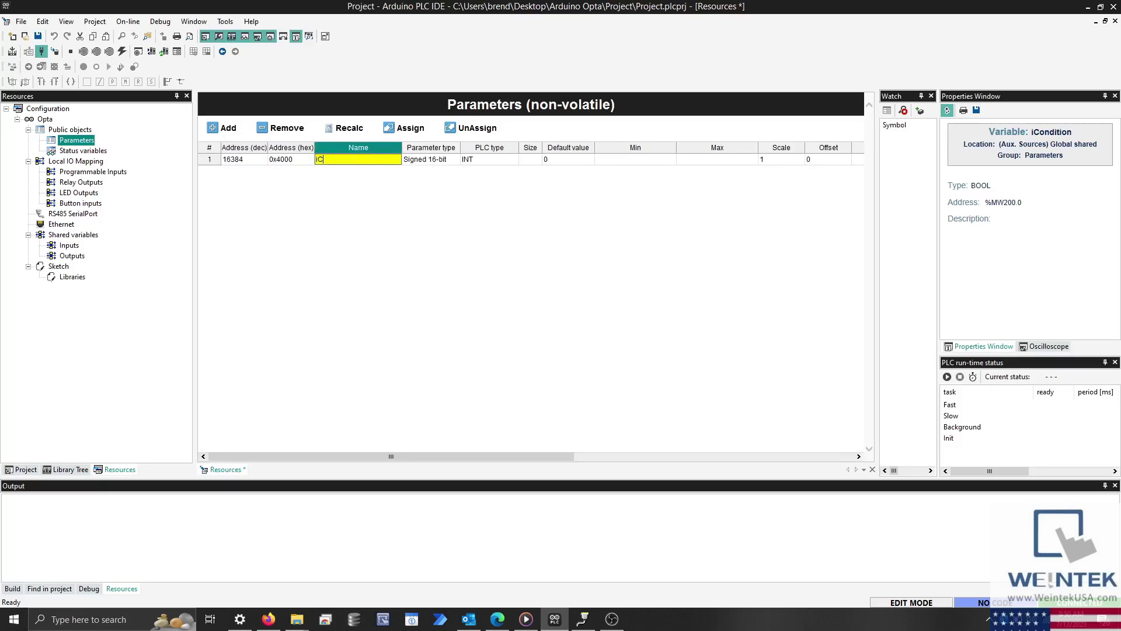
type("ondition")
key("Tab")
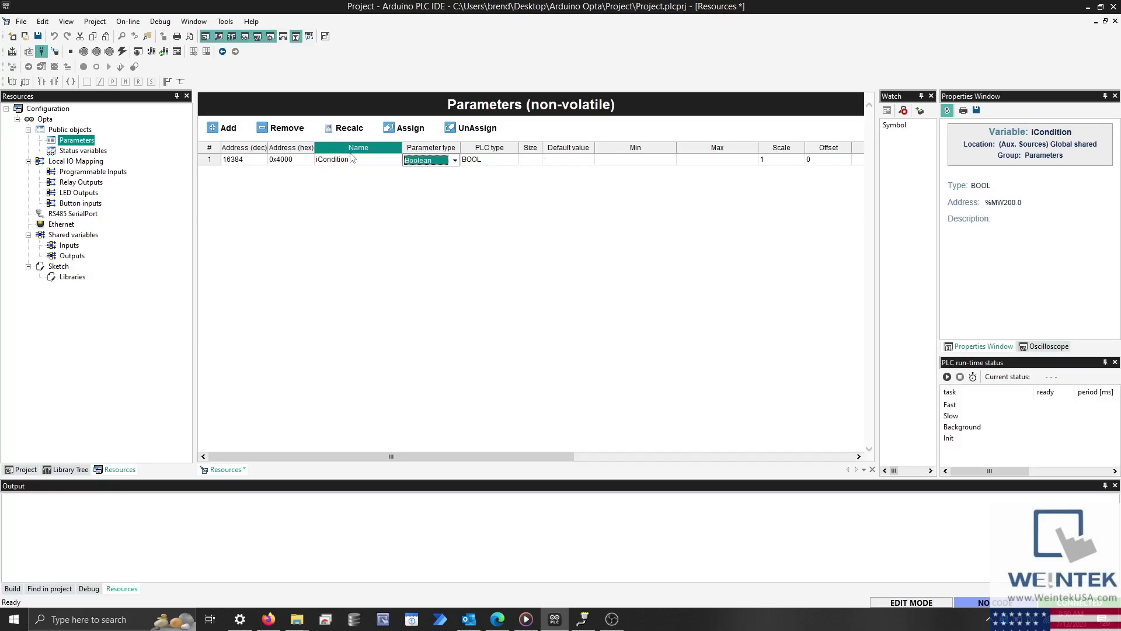
left_click(454, 160)
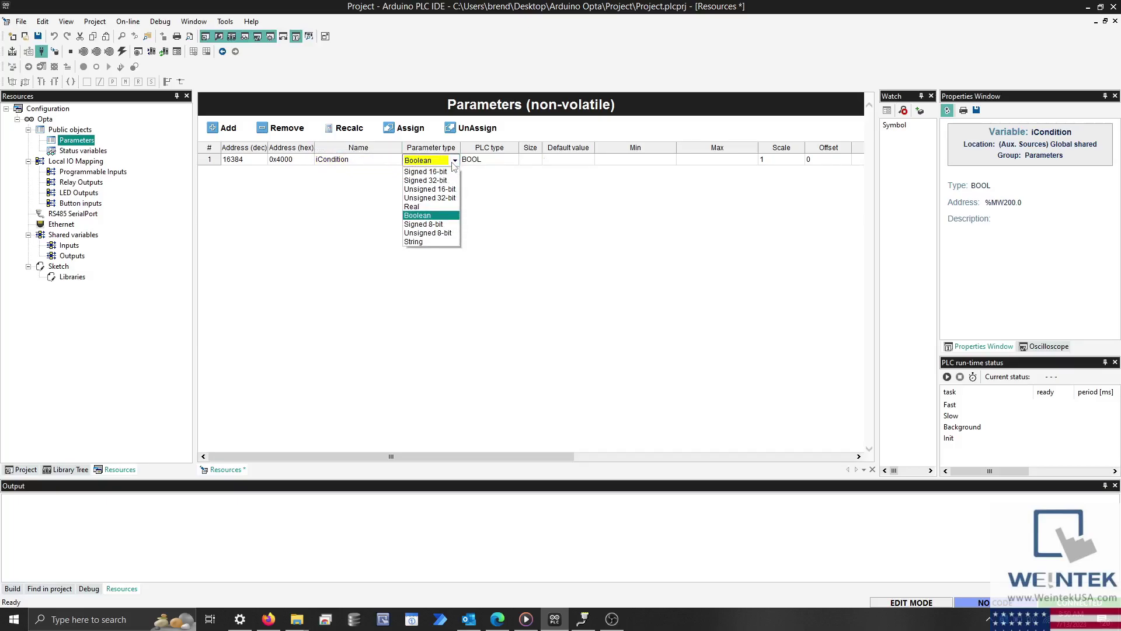
left_click(450, 173)
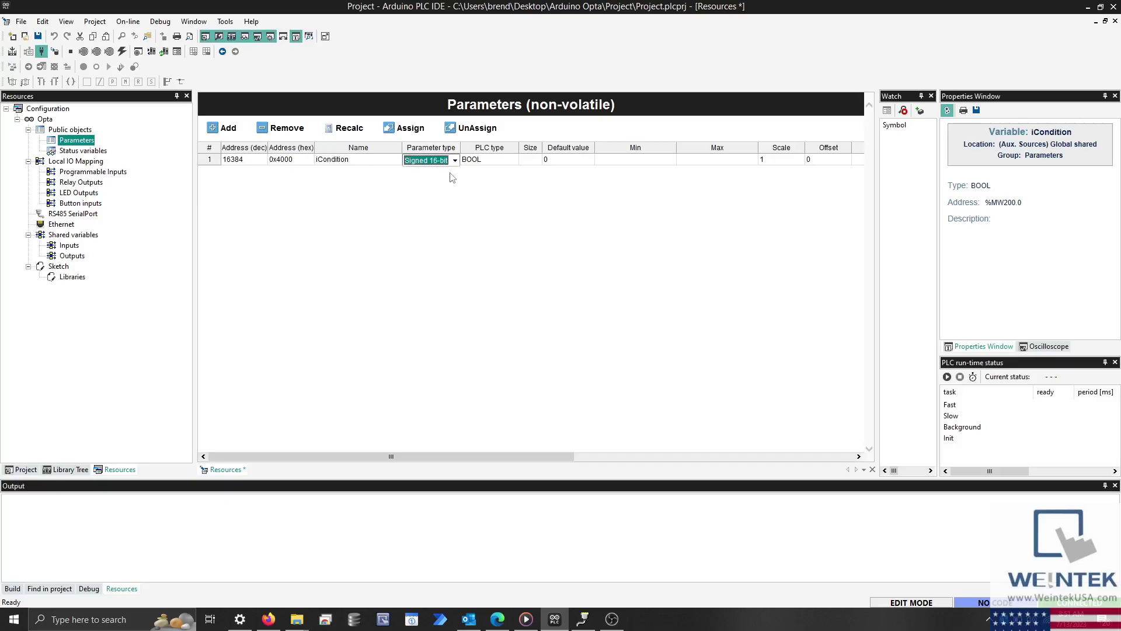
left_click(503, 188)
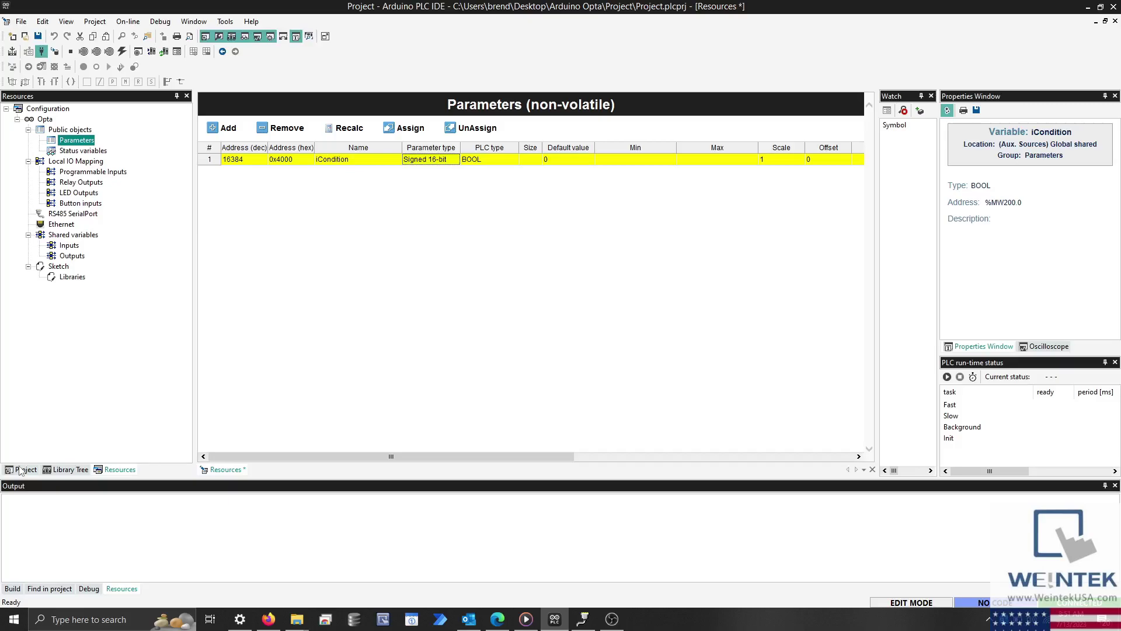
- Open the main ST program from the project tree and select its counter code
left_click(22, 470)
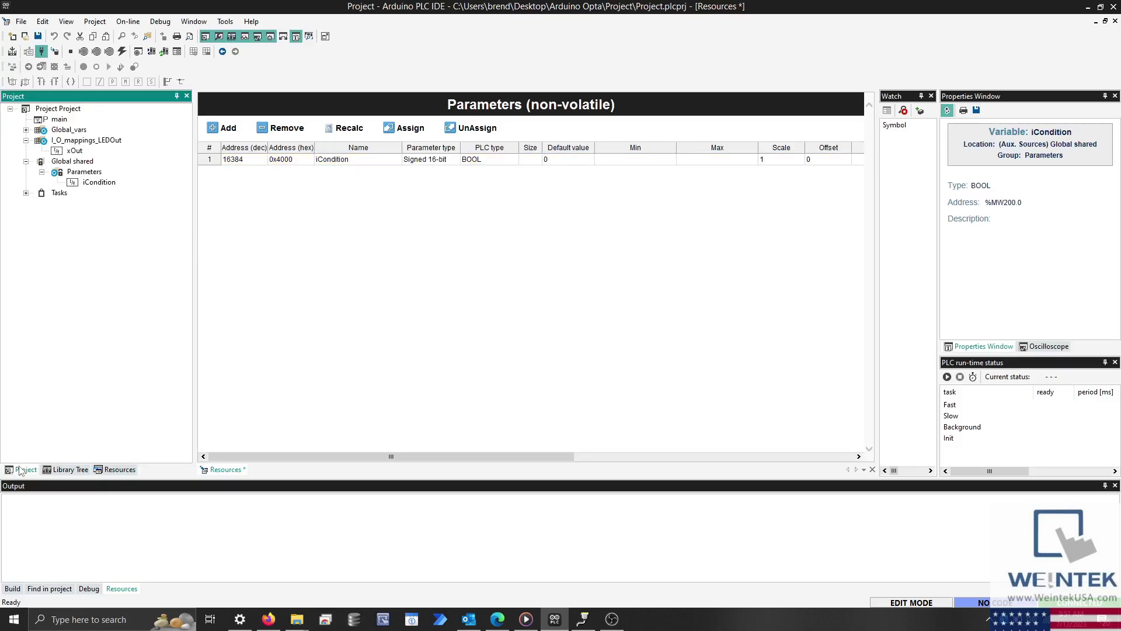
double_click(53, 120)
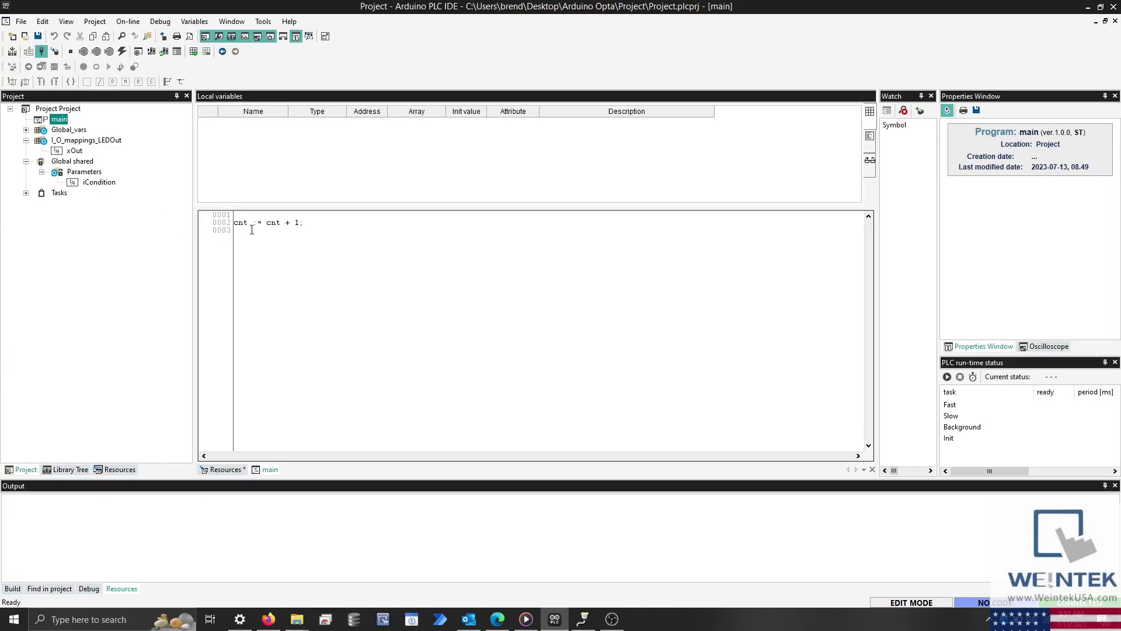
left_click_drag(251, 229, 234, 214)
- Bring up the context menu for the project root in the tree
left_click(69, 110)
right_click(69, 111)
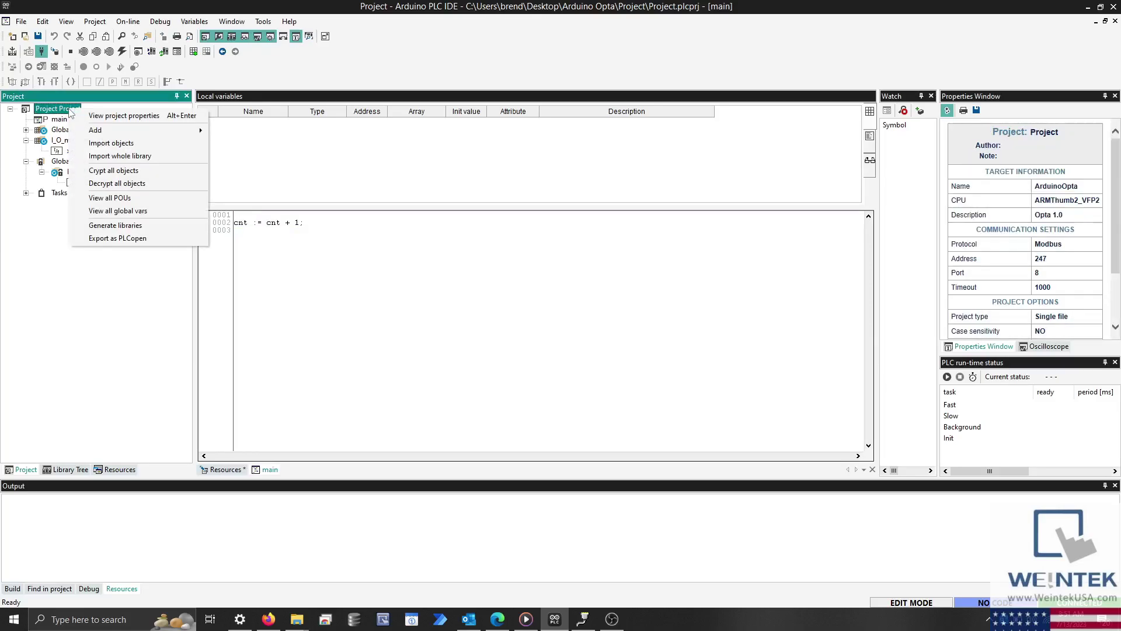
mouse_move(117, 131)
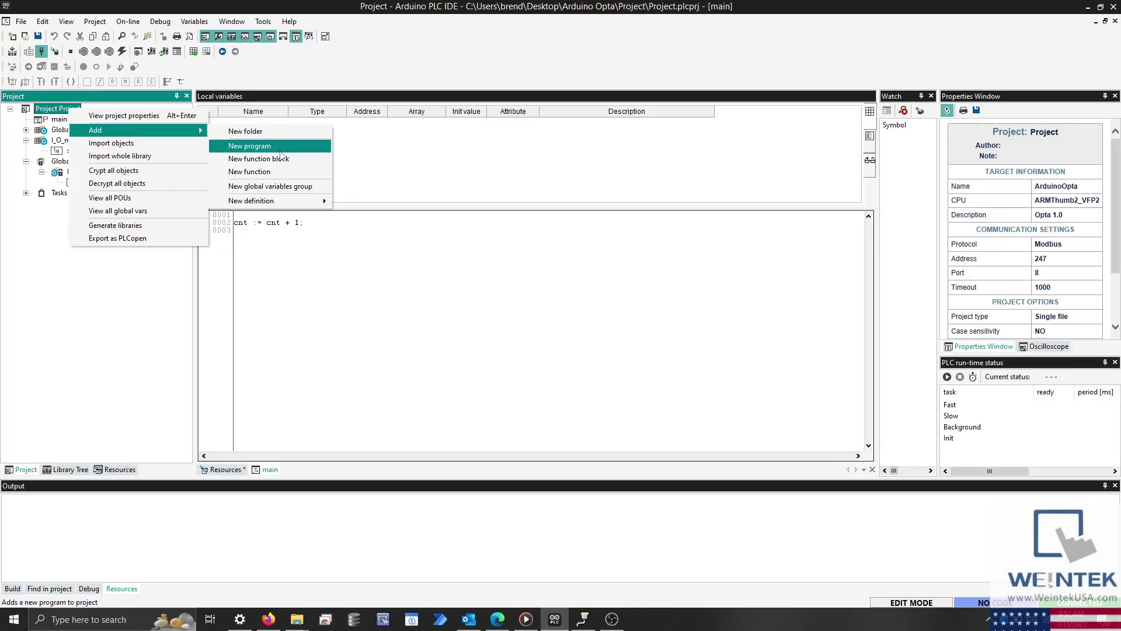
- Replace the counter line with 'if iCondition then' and 'xOut := true;'
left_click(316, 255)
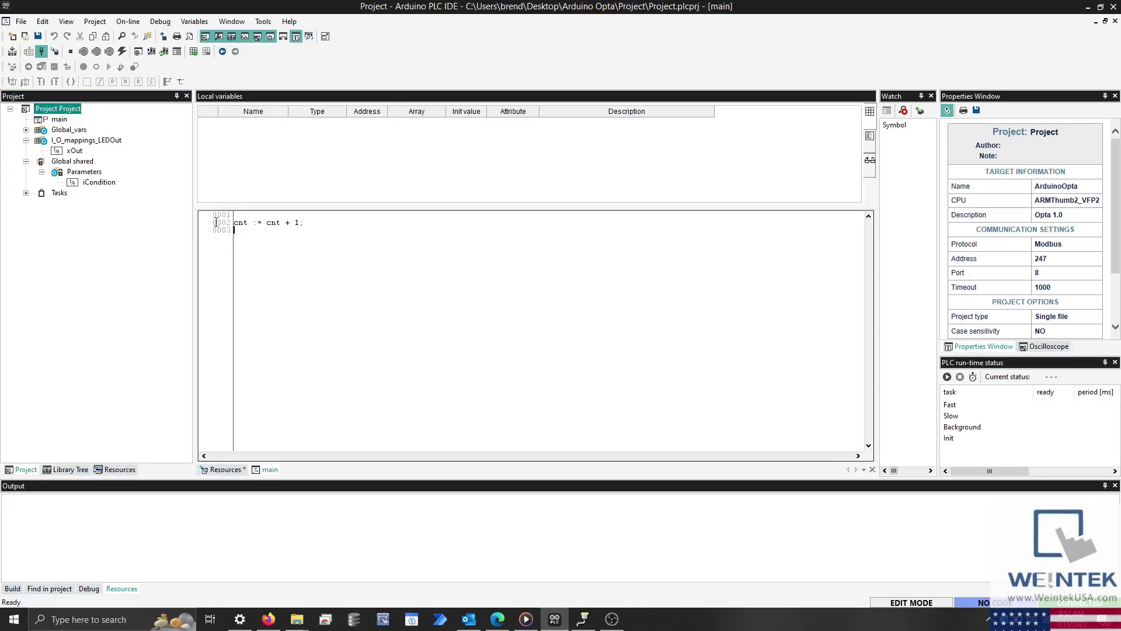
left_click_drag(215, 222, 181, 206)
type("if ")
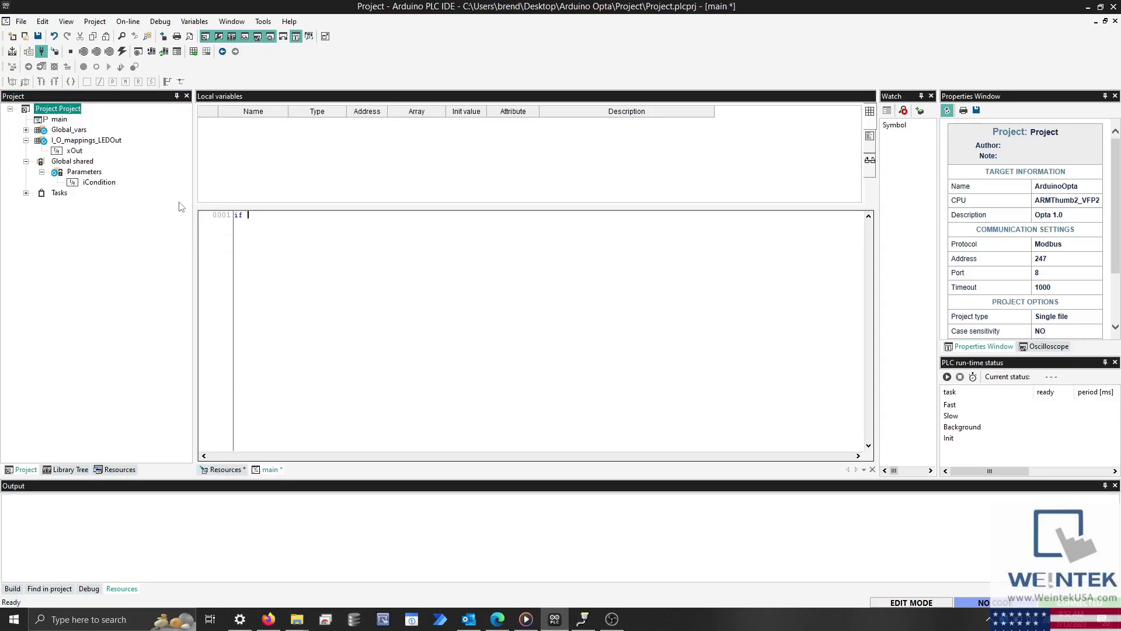
type("iCondition then")
key("Return")
type("xOut")
key("BackSpace")
type(":= true;")
- Add the else branch assigning false and close the block with end_if
key("Return")
type("else")
key("Return")
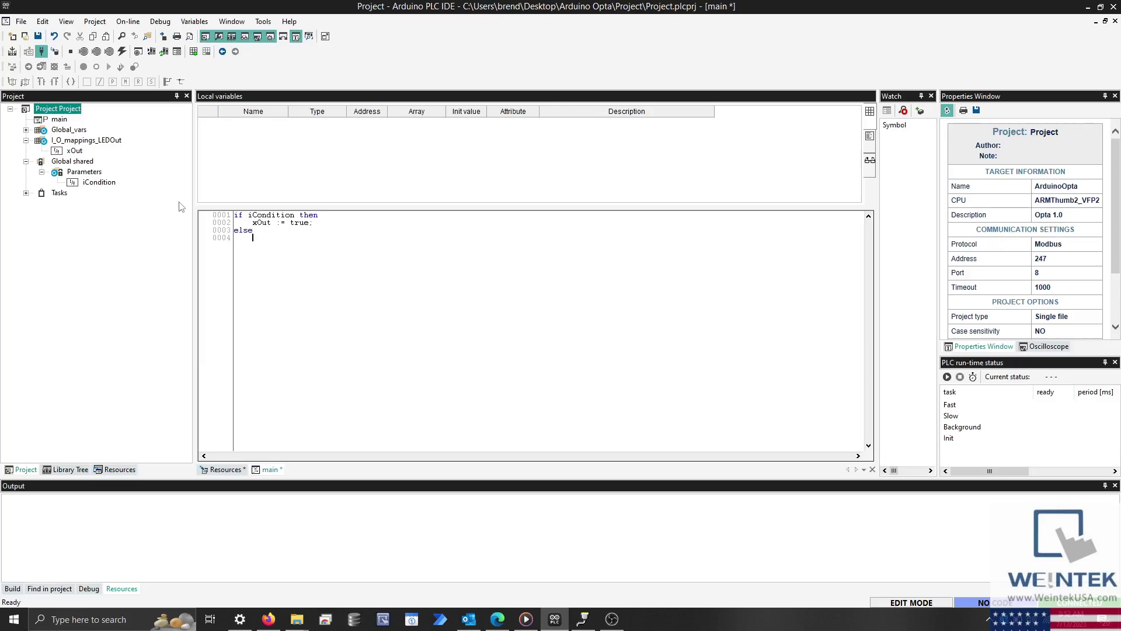
type("c")
type("Out")
type(" := false;")
key("Return")
type("end_if;")
key("shift+Left")
- Connect to the Opta PLC and download the code, compiling it first
left_click(281, 248)
left_click(43, 51)
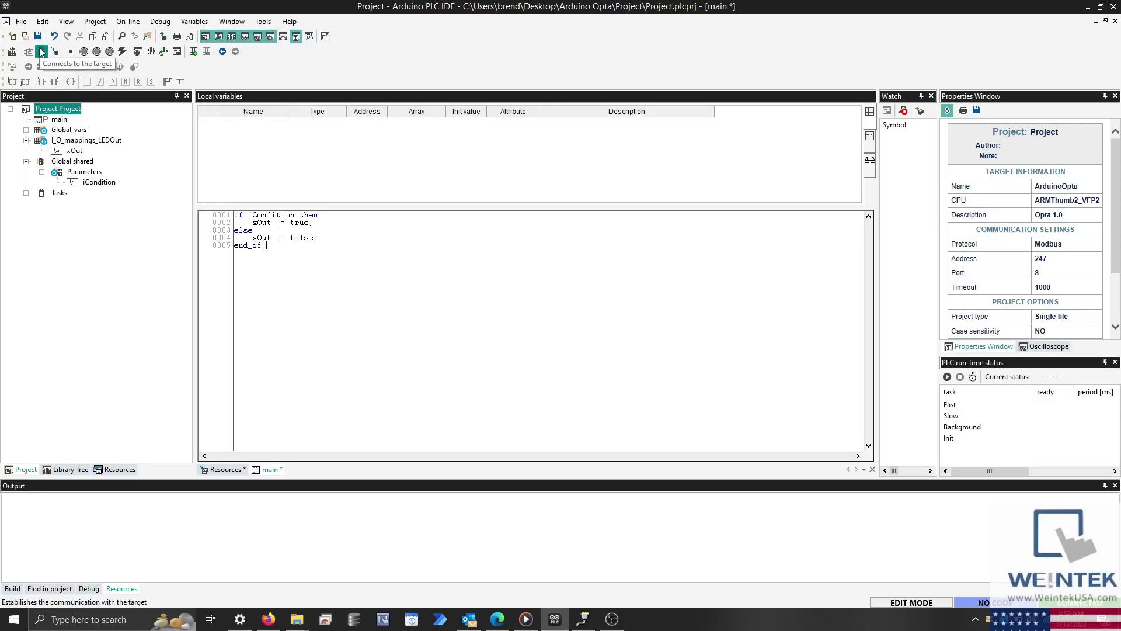
left_click(127, 23)
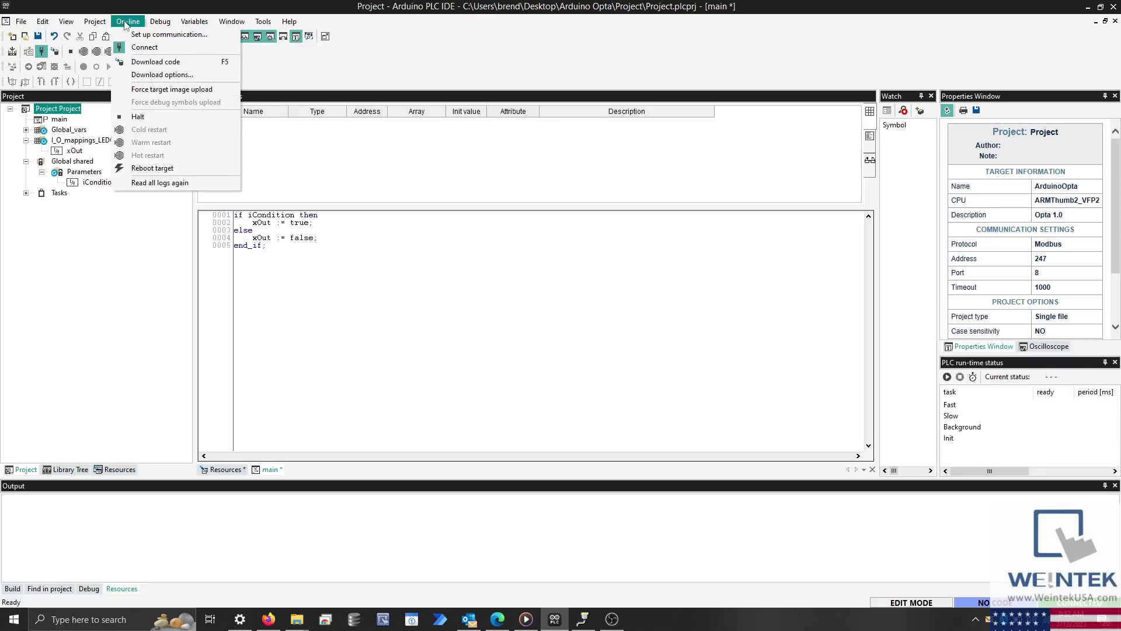
left_click(155, 63)
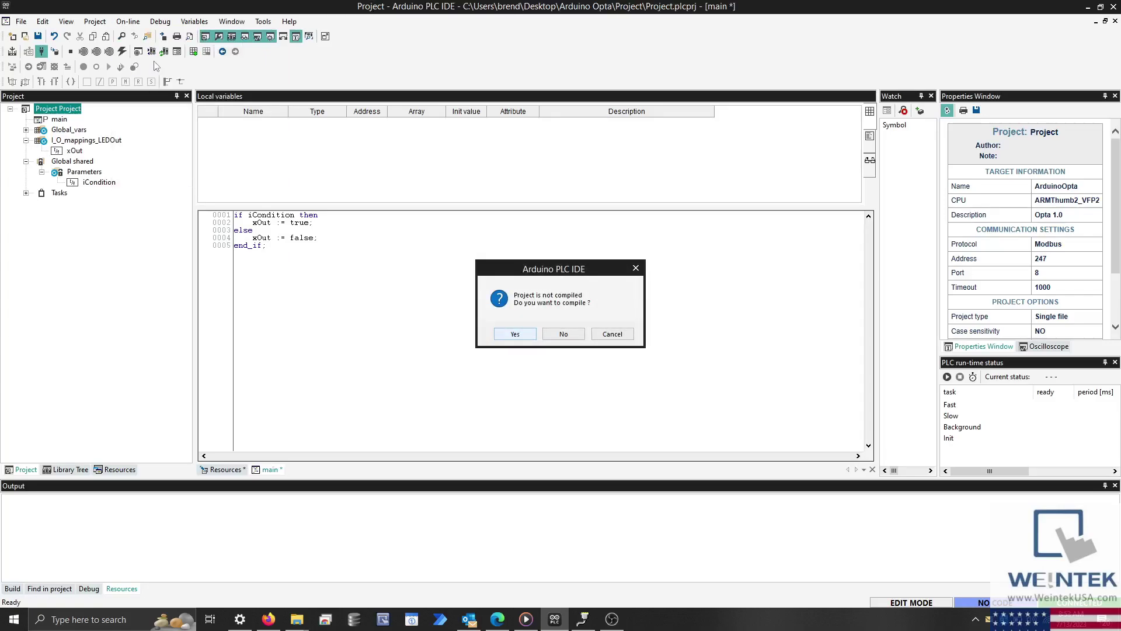
key("Return")
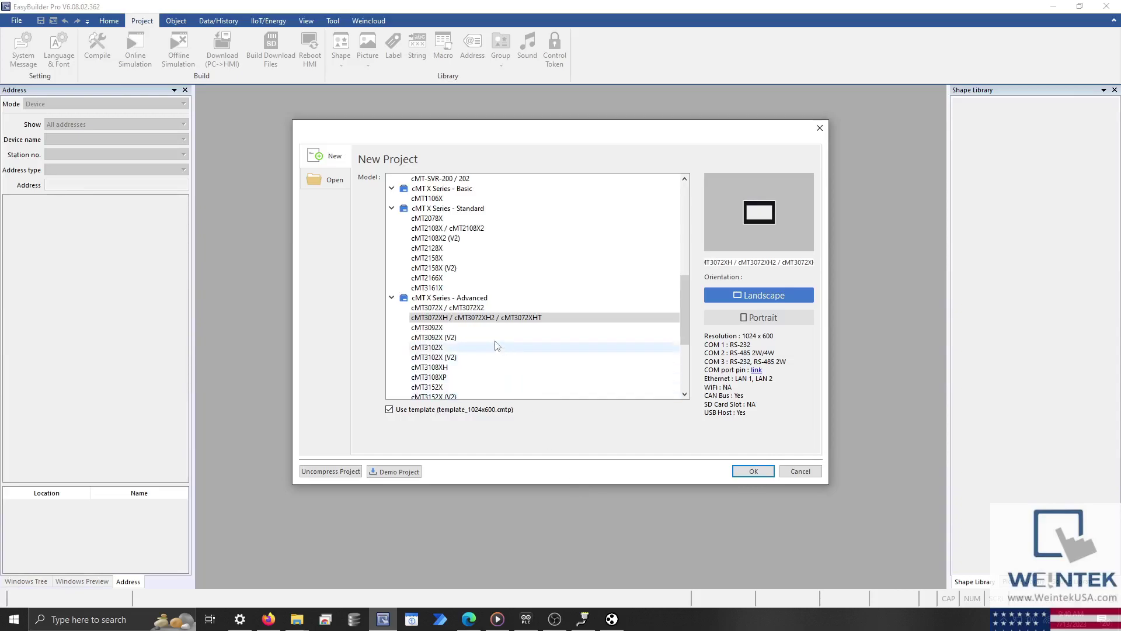
- Create a new project for the cMT3072XH / cMT3072XH2 / cMT3072XHT panel
double_click(494, 325)
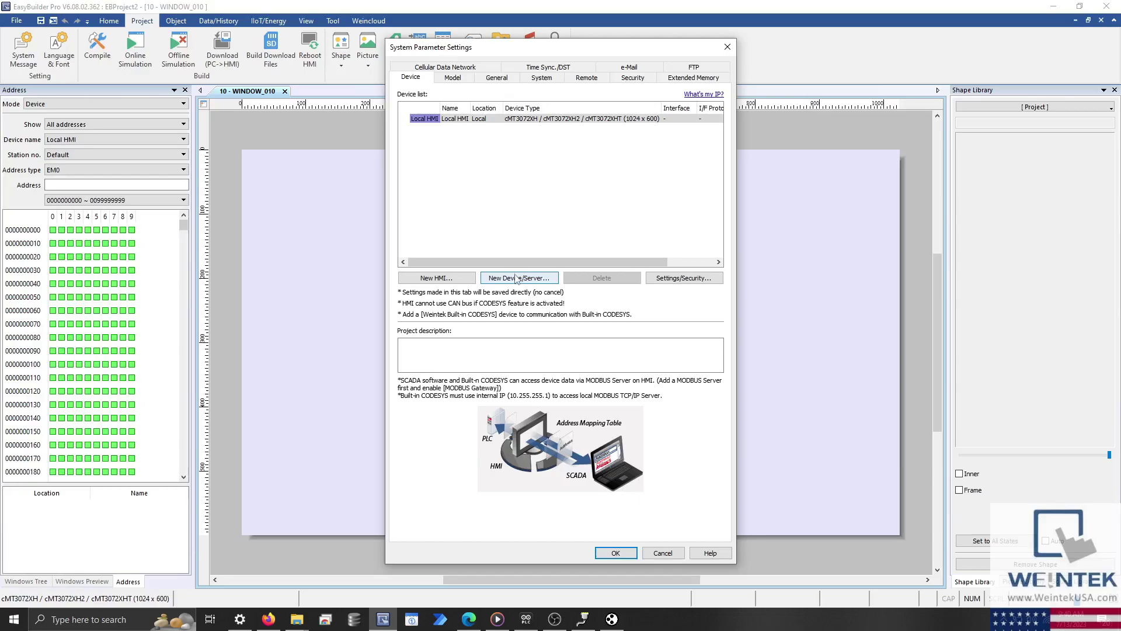
- Add a new device to the HMI with type MODBUS TCP/IP
left_click(517, 278)
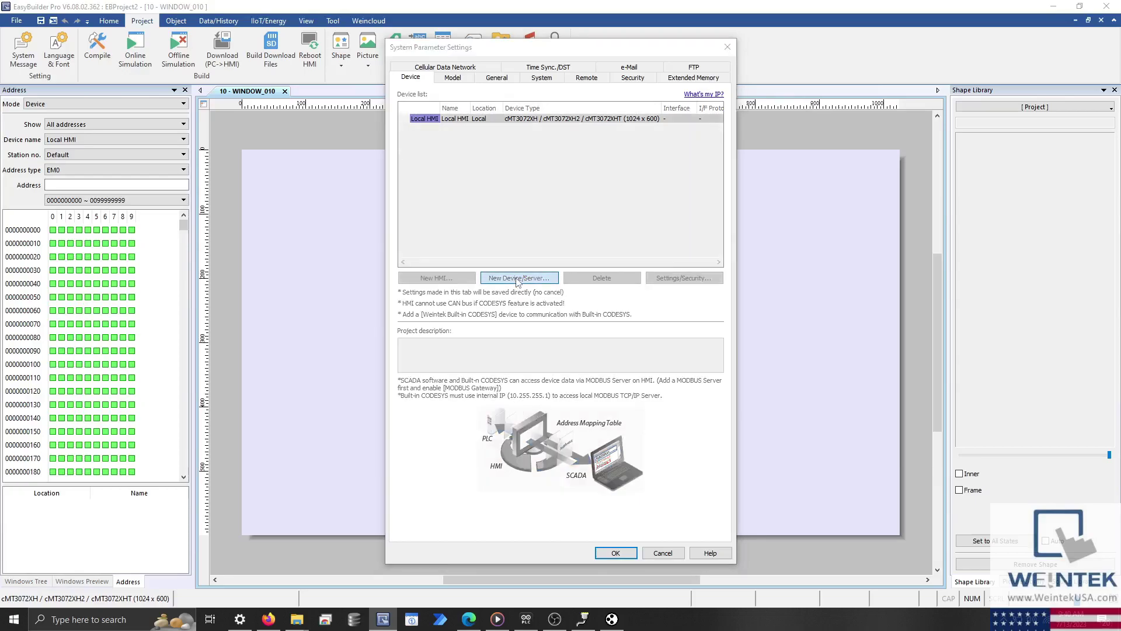
left_click(572, 222)
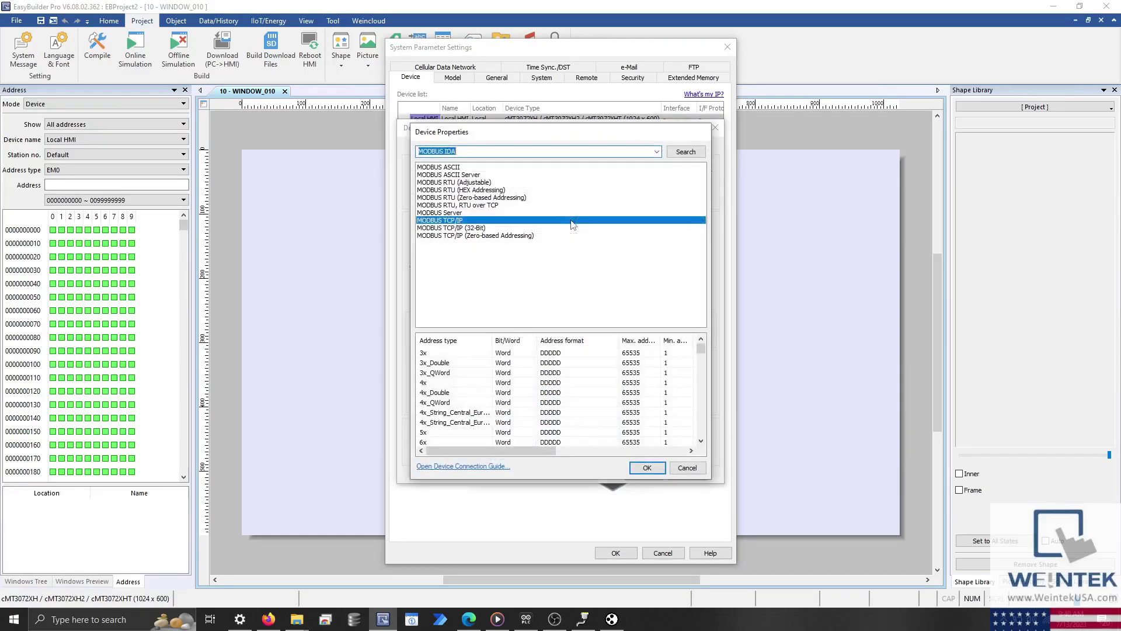
type("Modbus")
scroll(538, 268, "down", 5)
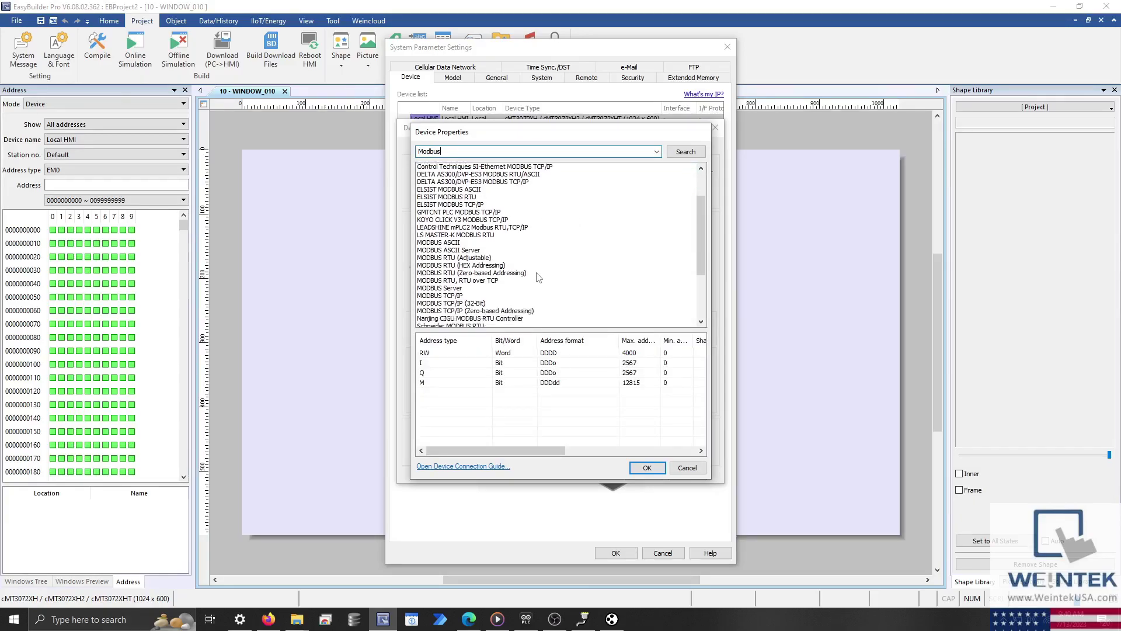
left_click(503, 289)
double_click(503, 289)
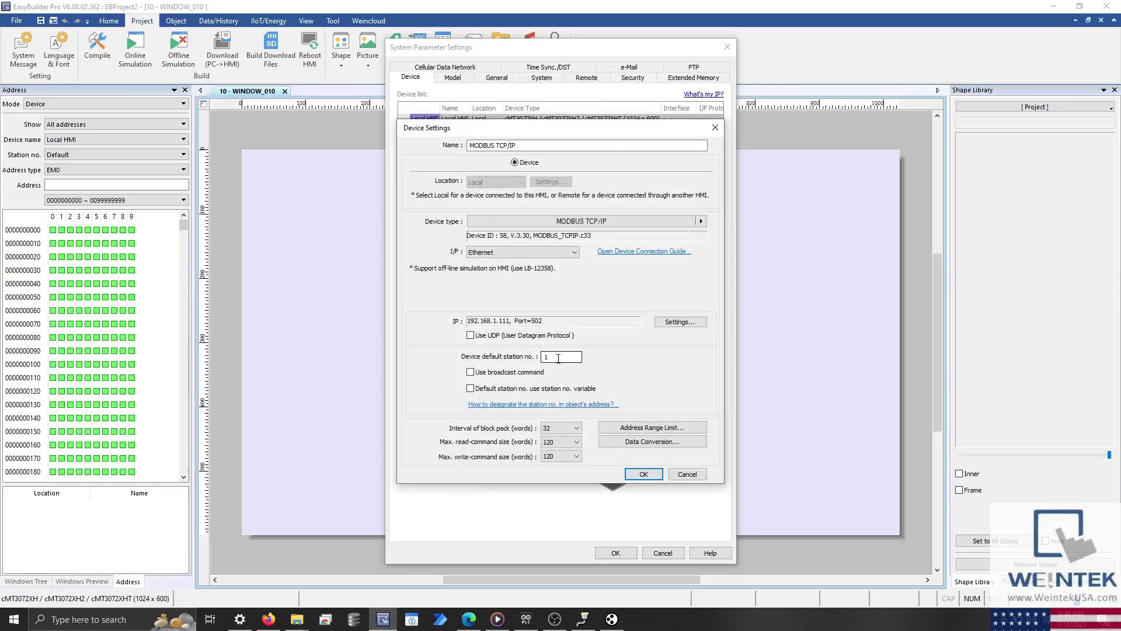
- Set station number 255 and IP 192.168.1.100, port 502, then confirm the device
left_click_drag(558, 358, 527, 359)
type("255")
left_click(664, 325)
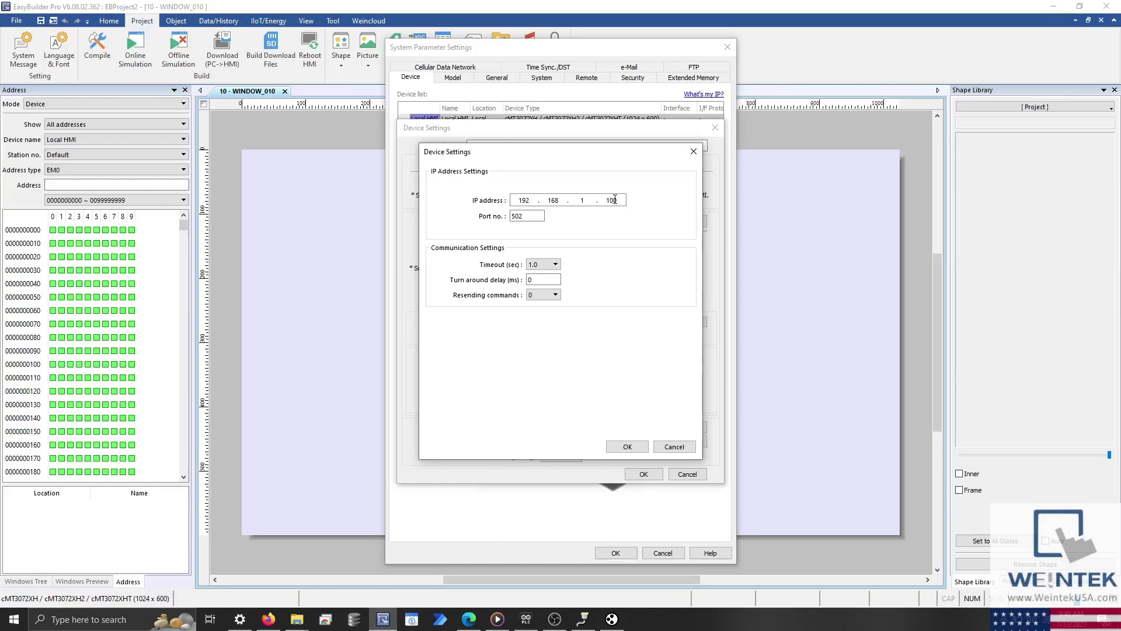
key("Tab")
left_click(626, 445)
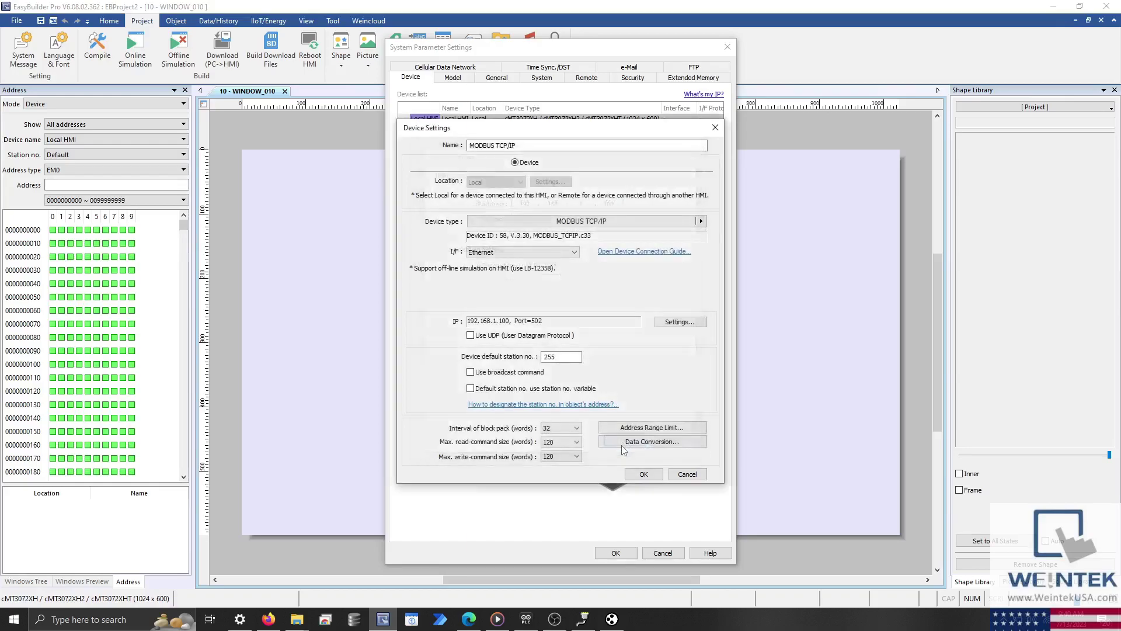
left_click(643, 474)
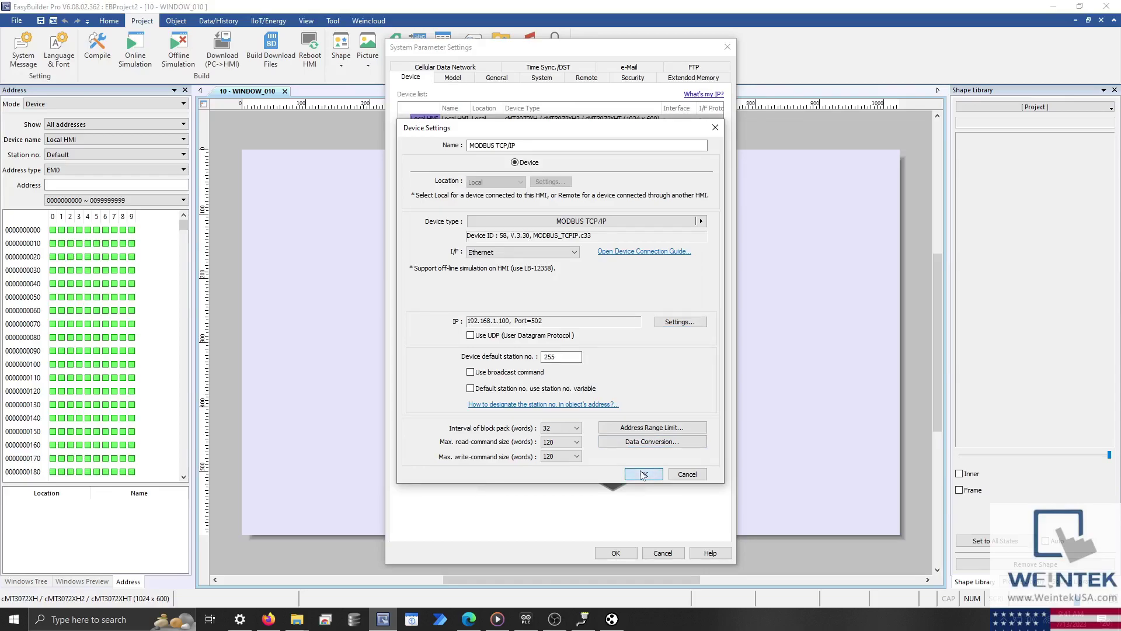
- Apply the device settings, then place a numeric object reading 4x-16384 on WINDOW_010
left_click(615, 552)
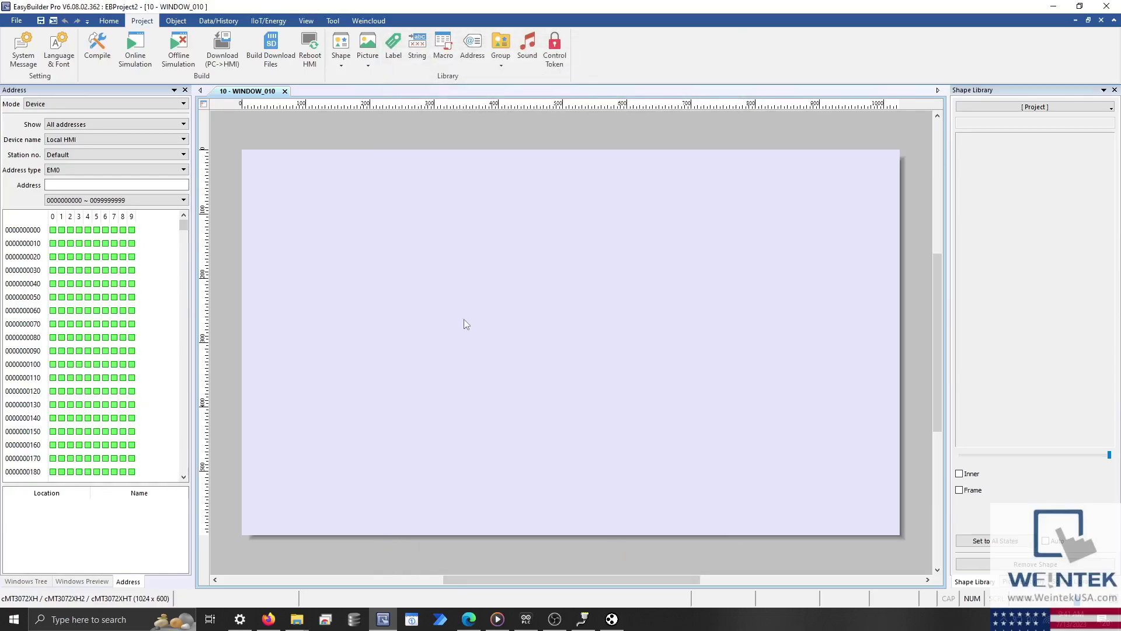
left_click(178, 21)
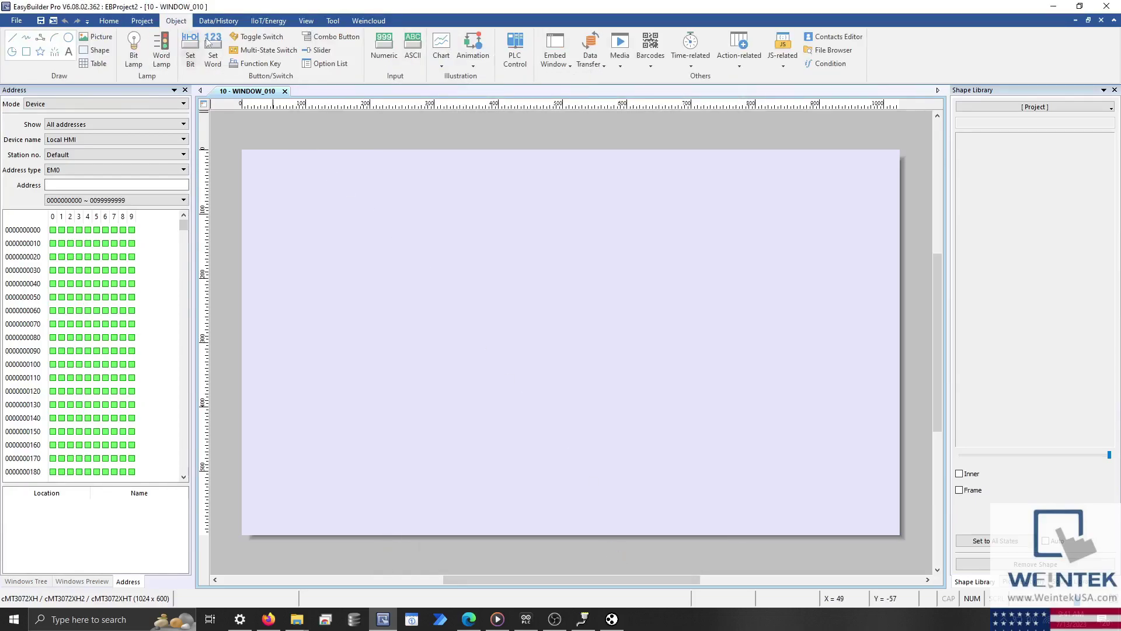
left_click(372, 51)
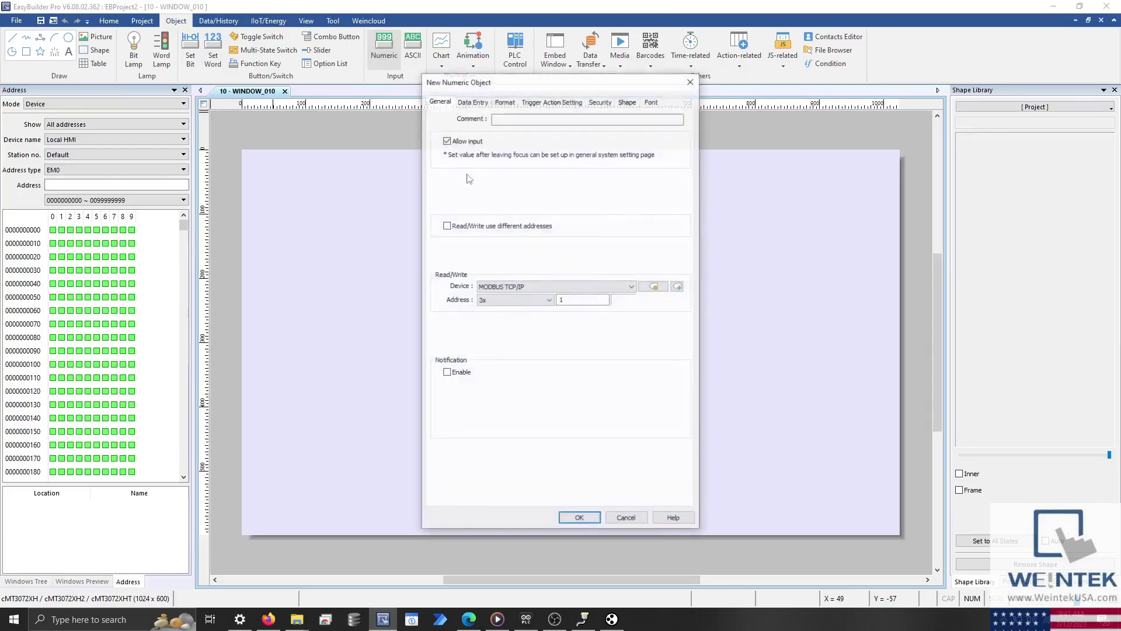
left_click(493, 303)
left_click(505, 359)
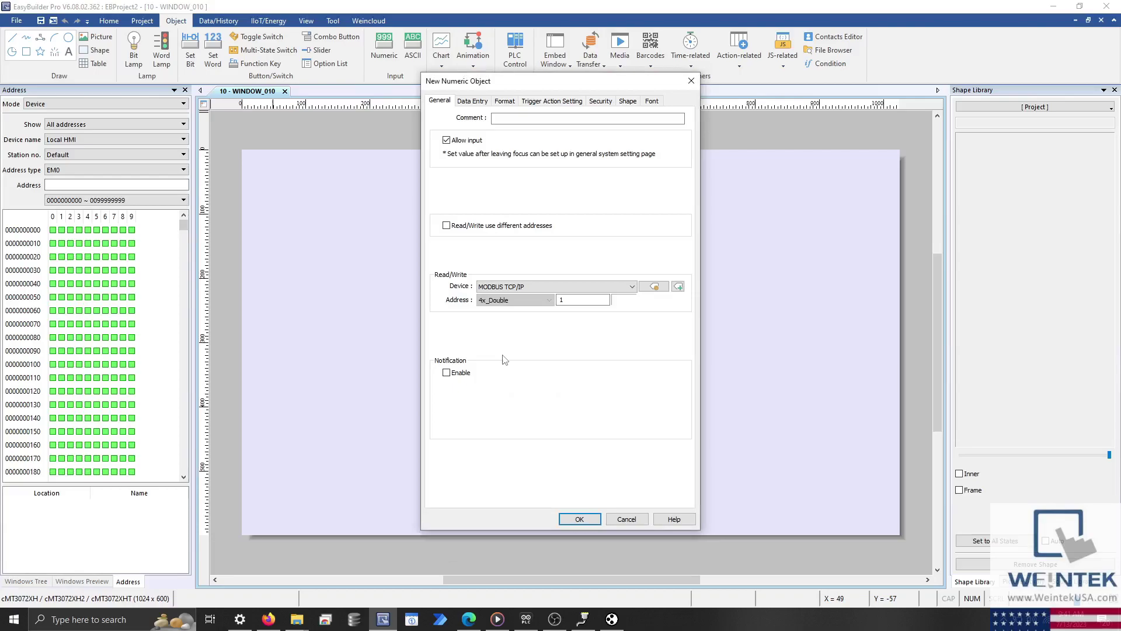
left_click(504, 304)
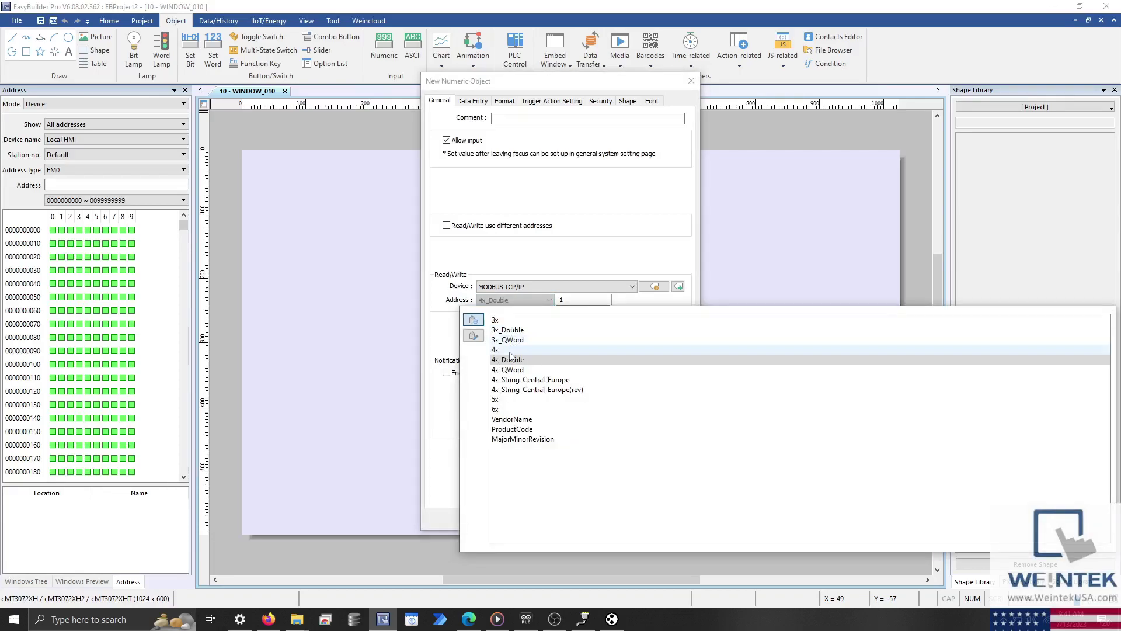
left_click(509, 350)
key("Tab")
type("16384")
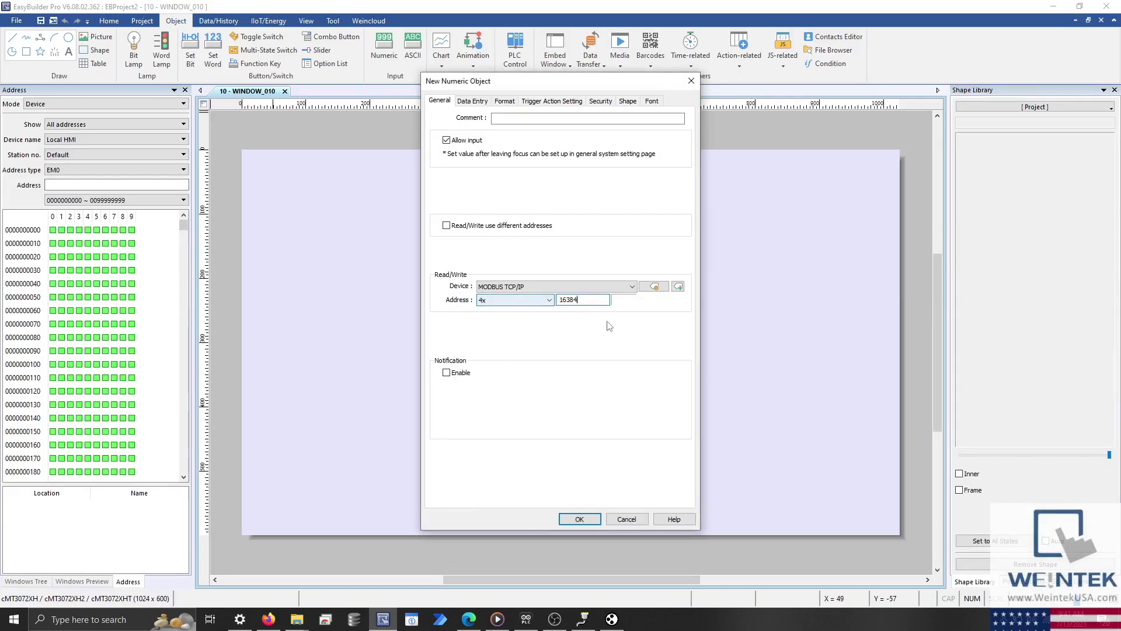
left_click(579, 519)
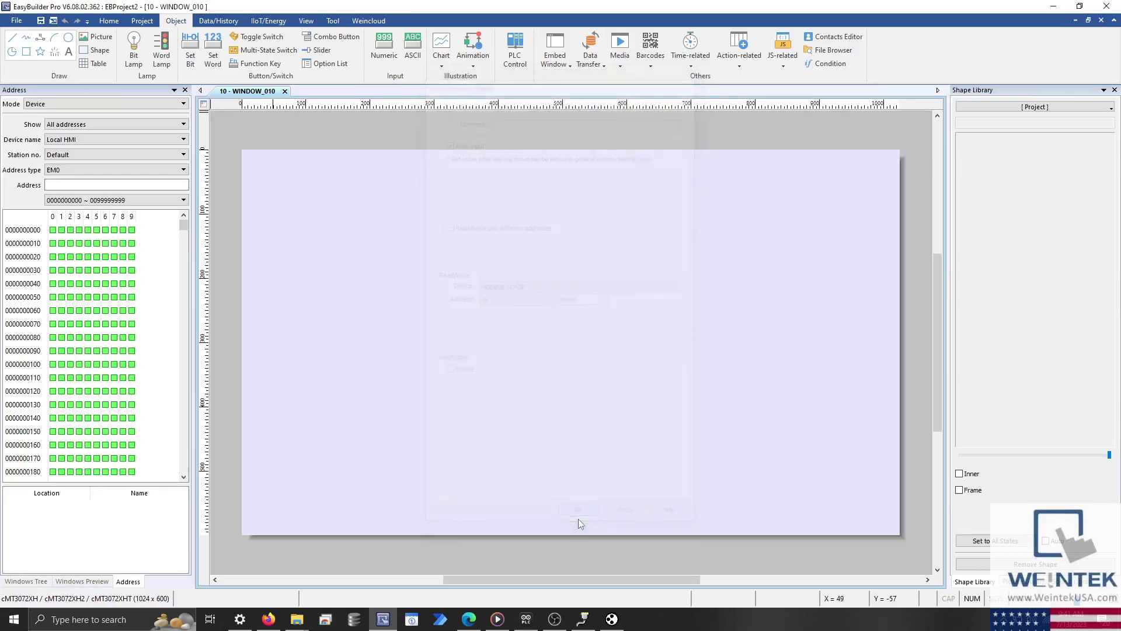
left_click(525, 305)
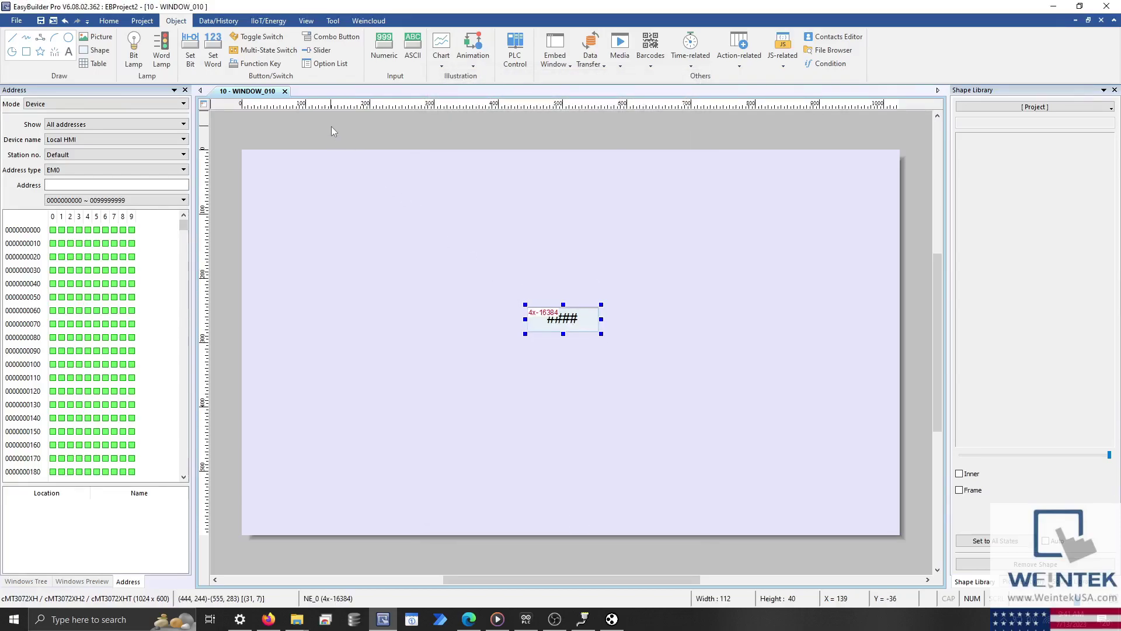
- Save the project as Test.cmtp and launch the online simulation
left_click(141, 20)
left_click(123, 49)
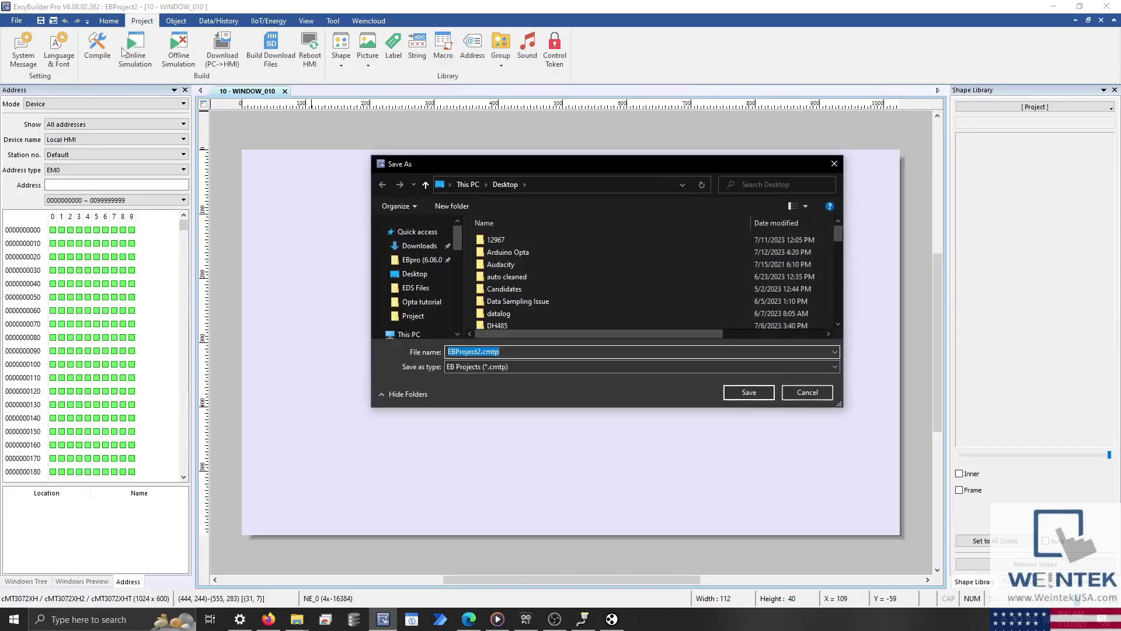
key("Return")
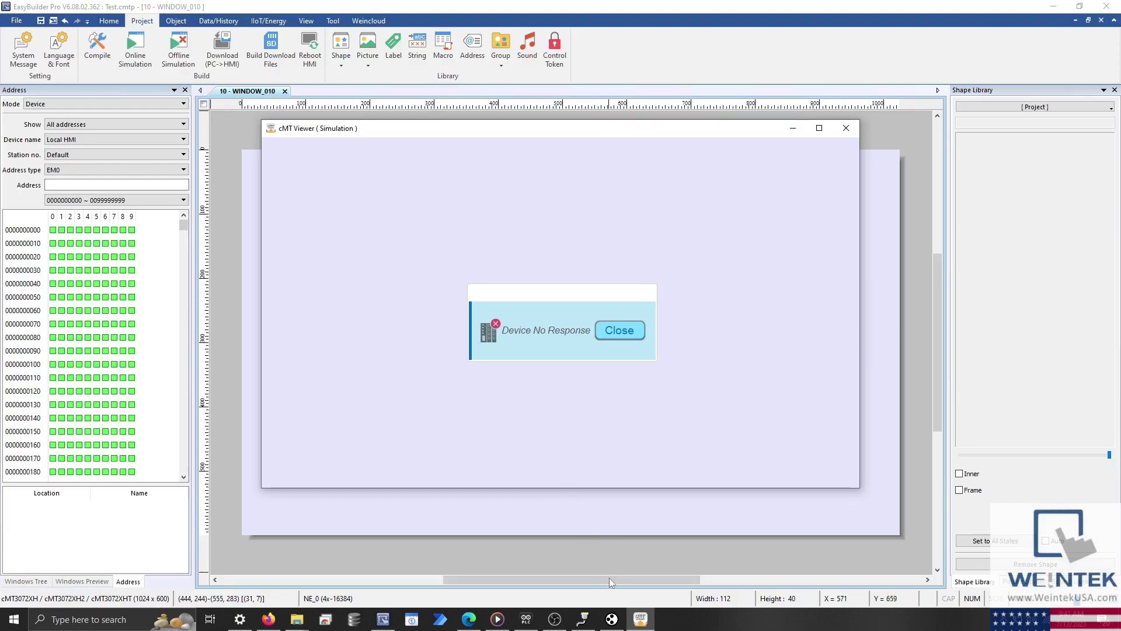
- Poll holding register 16384, dismiss the ILLEGAL DATA ADDRESS error, and return to cMT Viewer
left_click(611, 618)
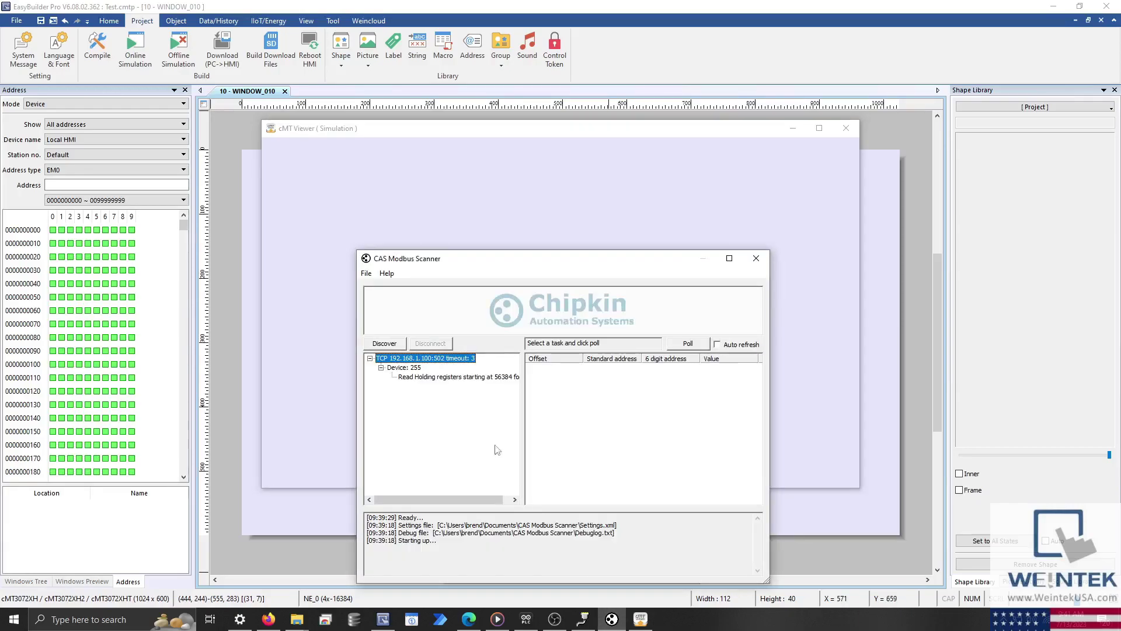
right_click(481, 376)
left_click(510, 396)
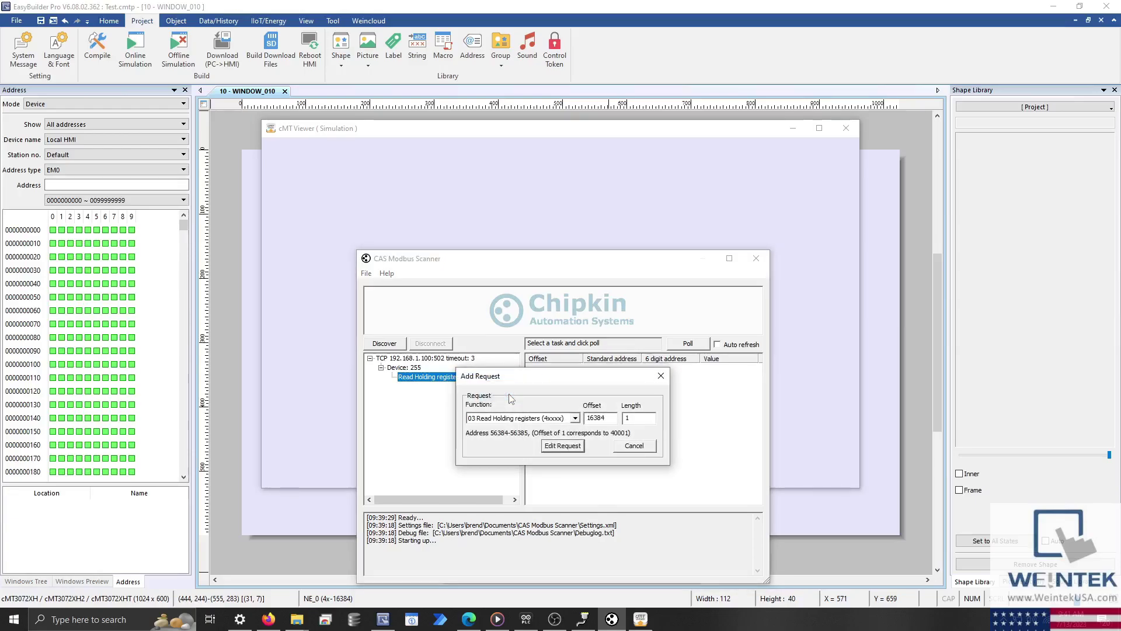
left_click(629, 446)
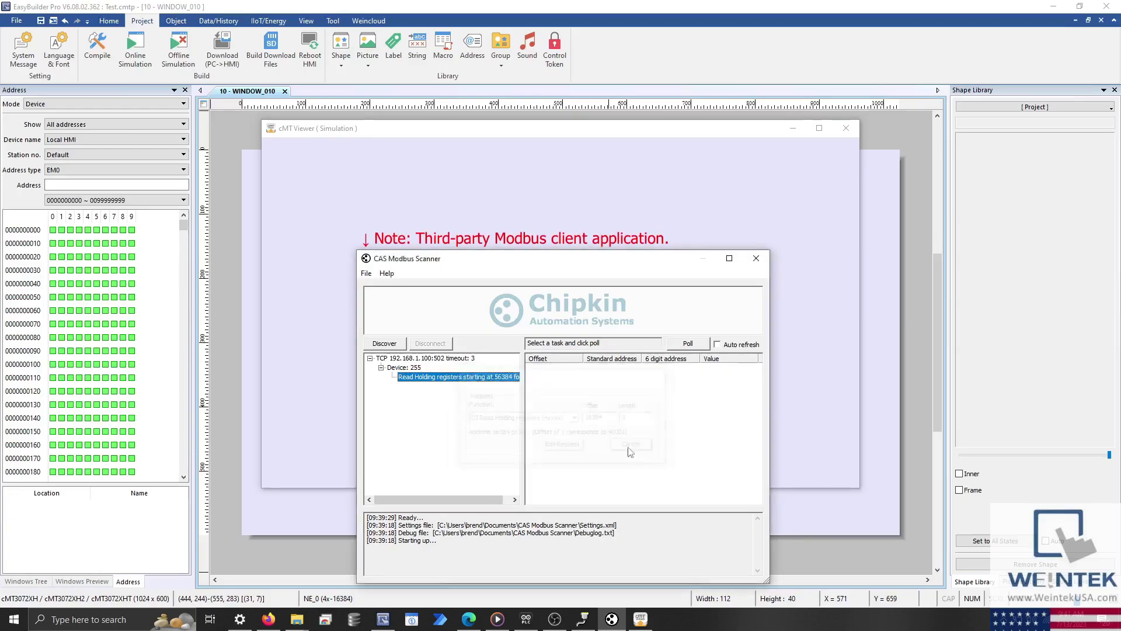
double_click(494, 379)
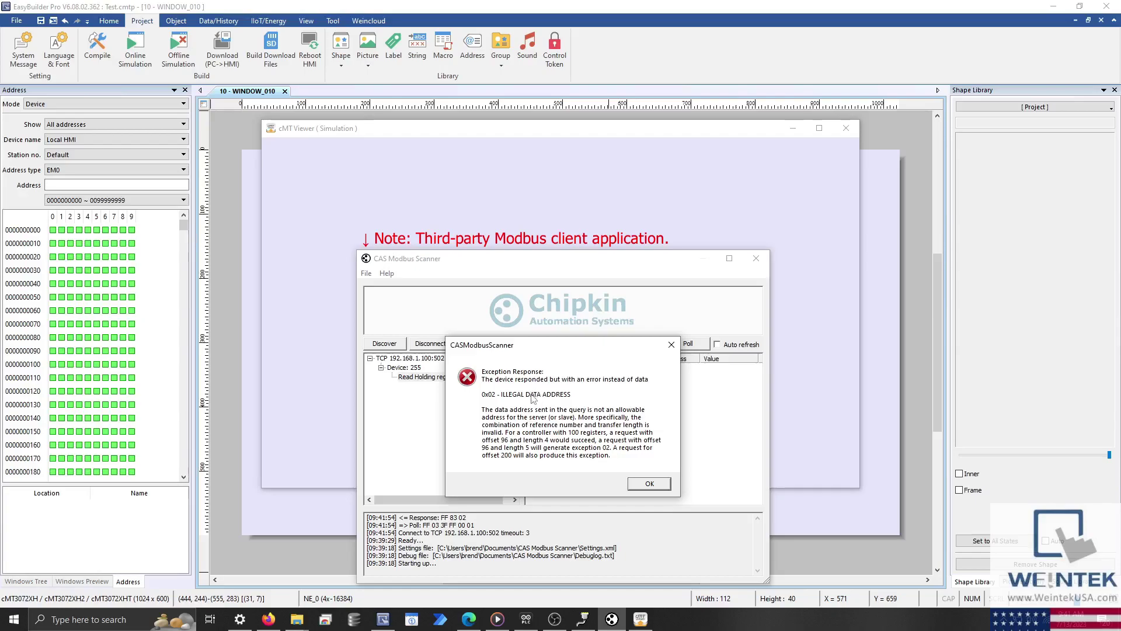
left_click(654, 487)
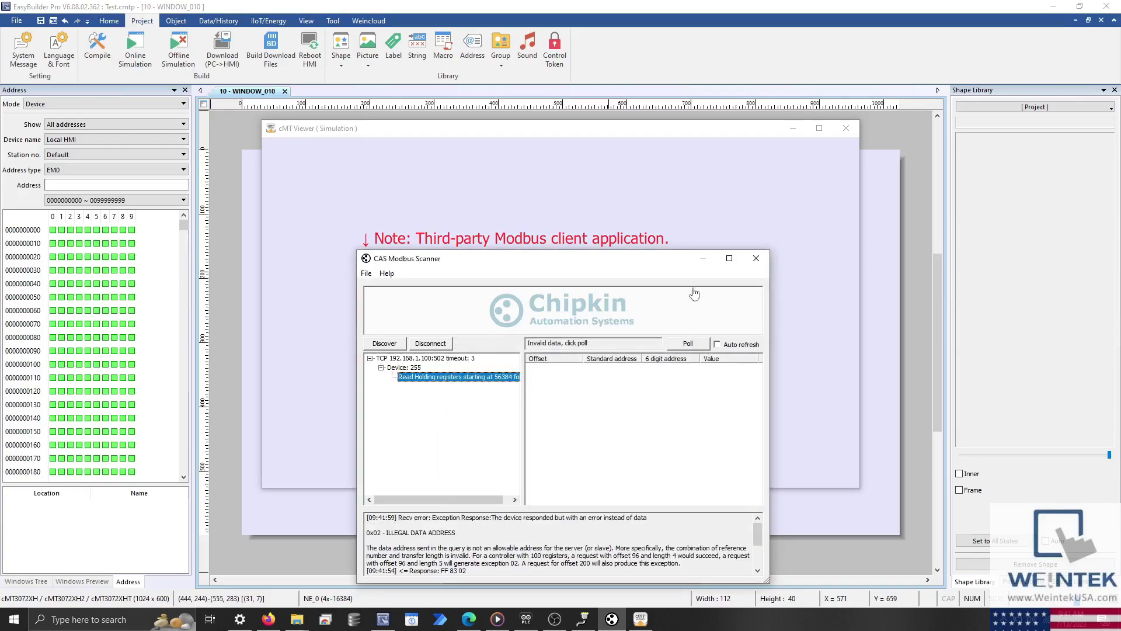
left_click(709, 229)
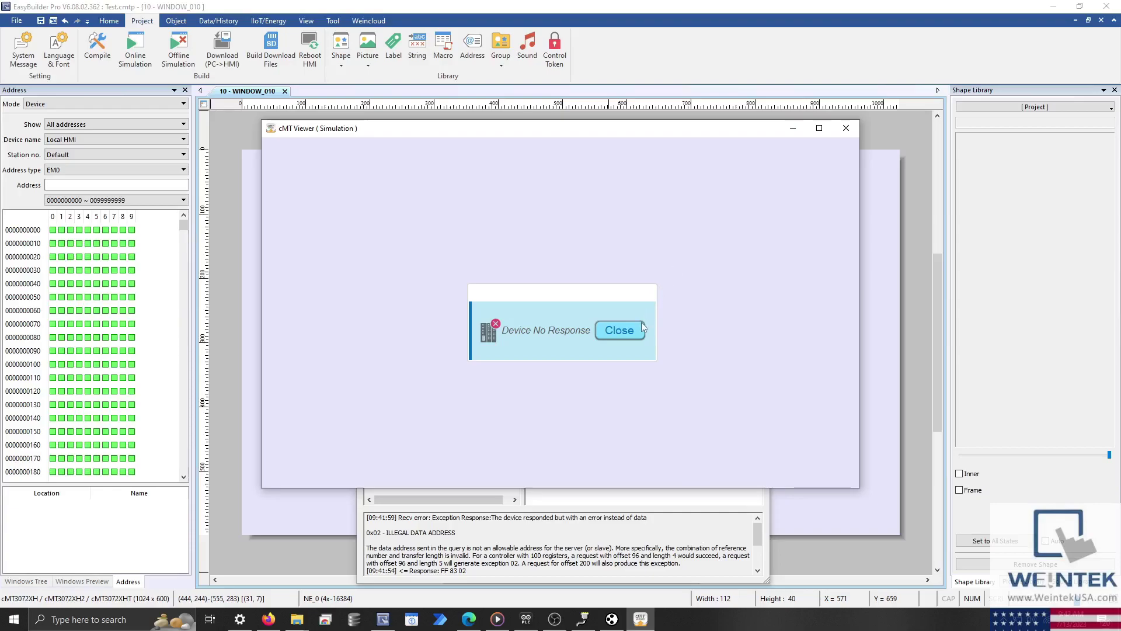
- Add a Temp INT parameter at 16385 and recalculate the parameter addresses
left_click(533, 629)
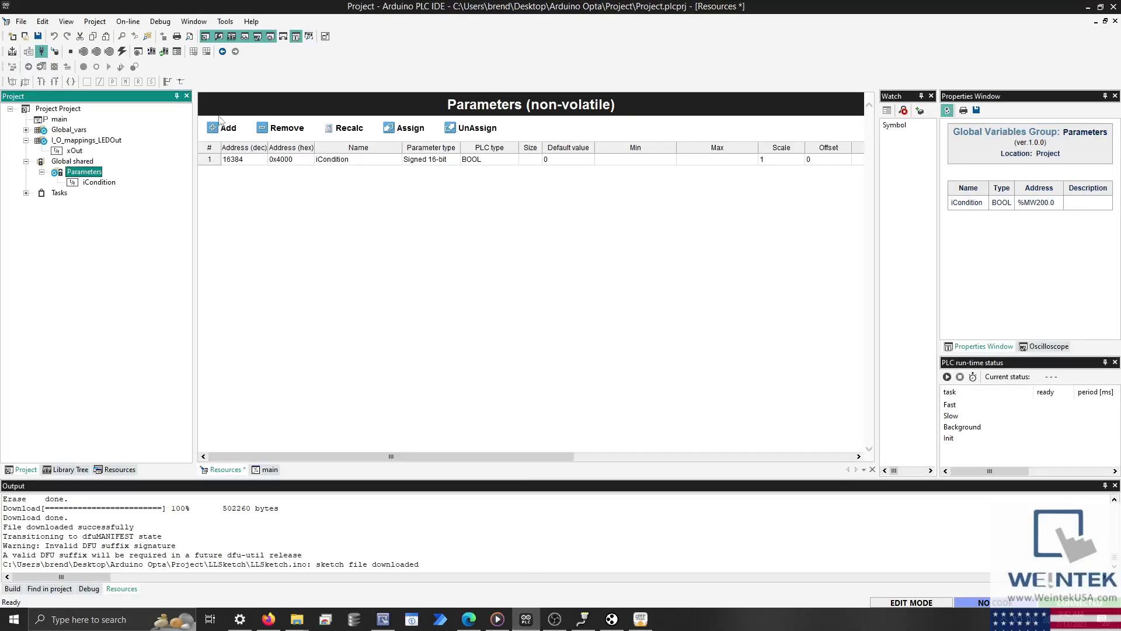
left_click(223, 131)
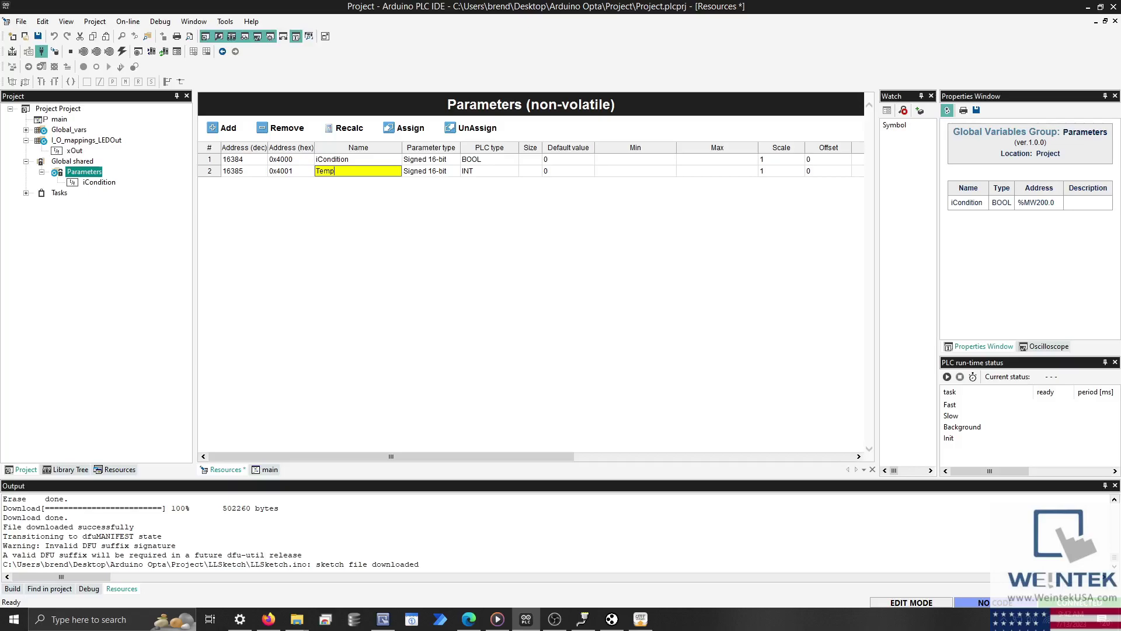
left_click(217, 160)
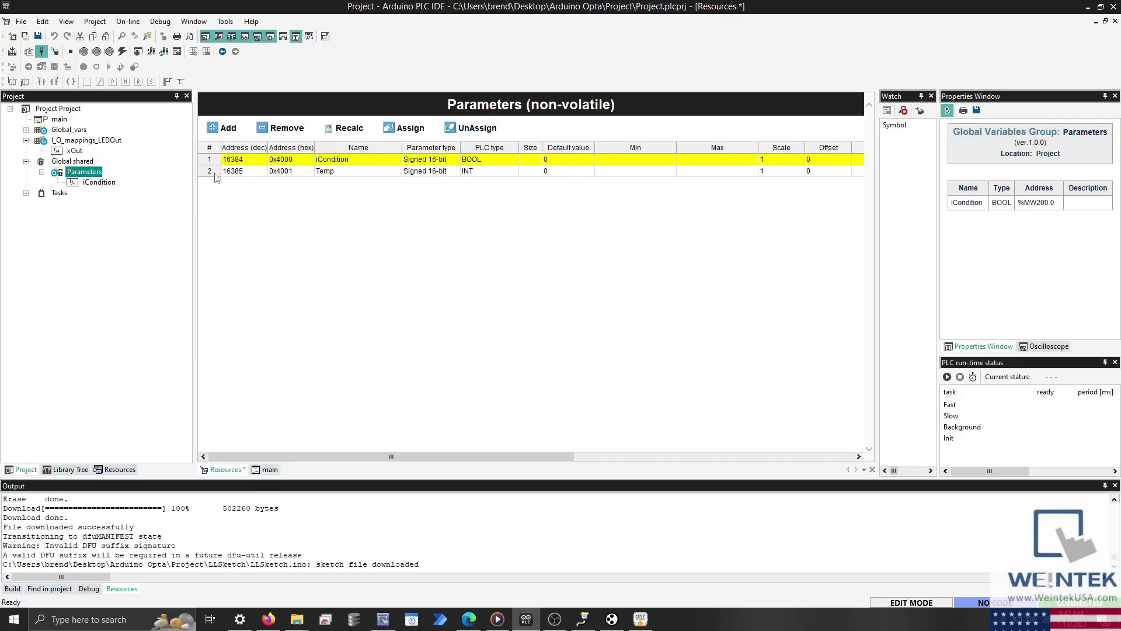
left_click(216, 174, "shift")
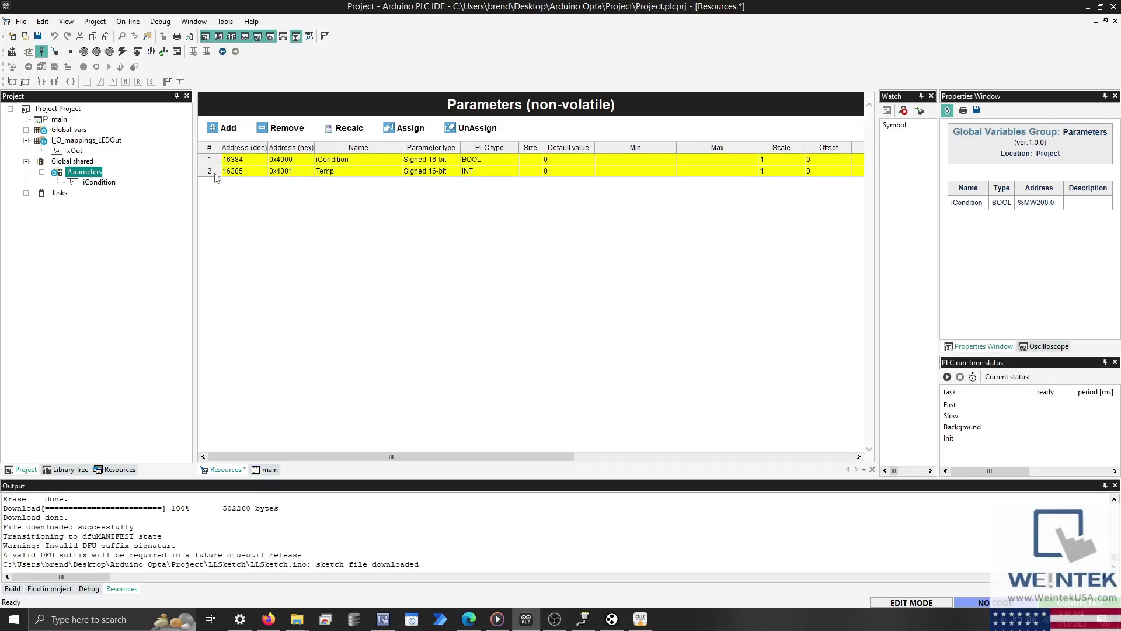
left_click(345, 129)
key("Return")
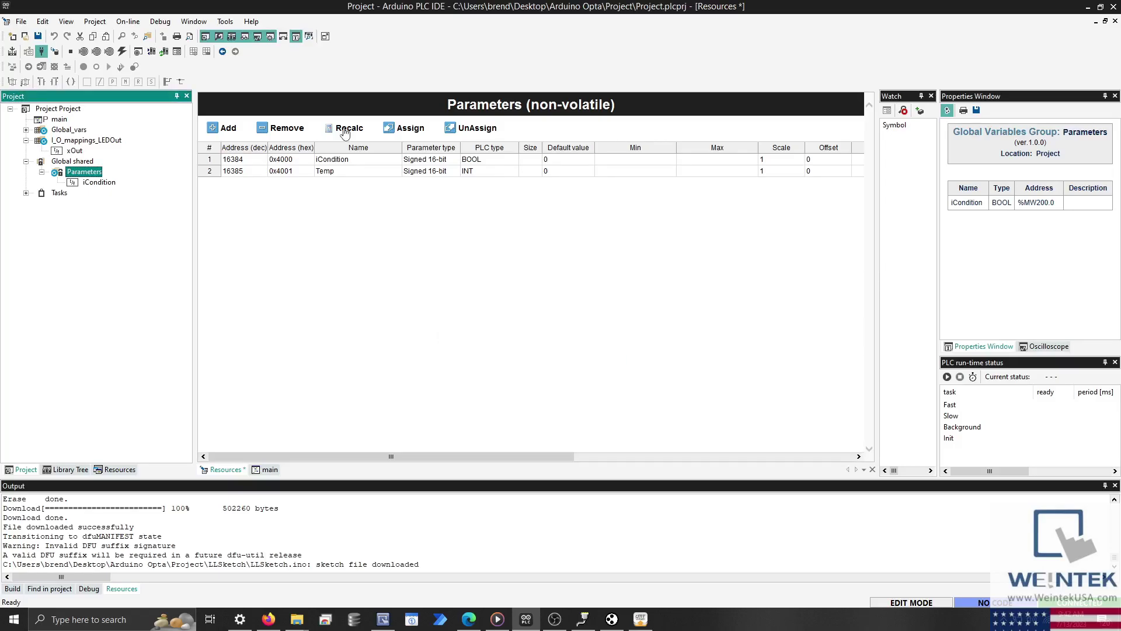
left_click(128, 21)
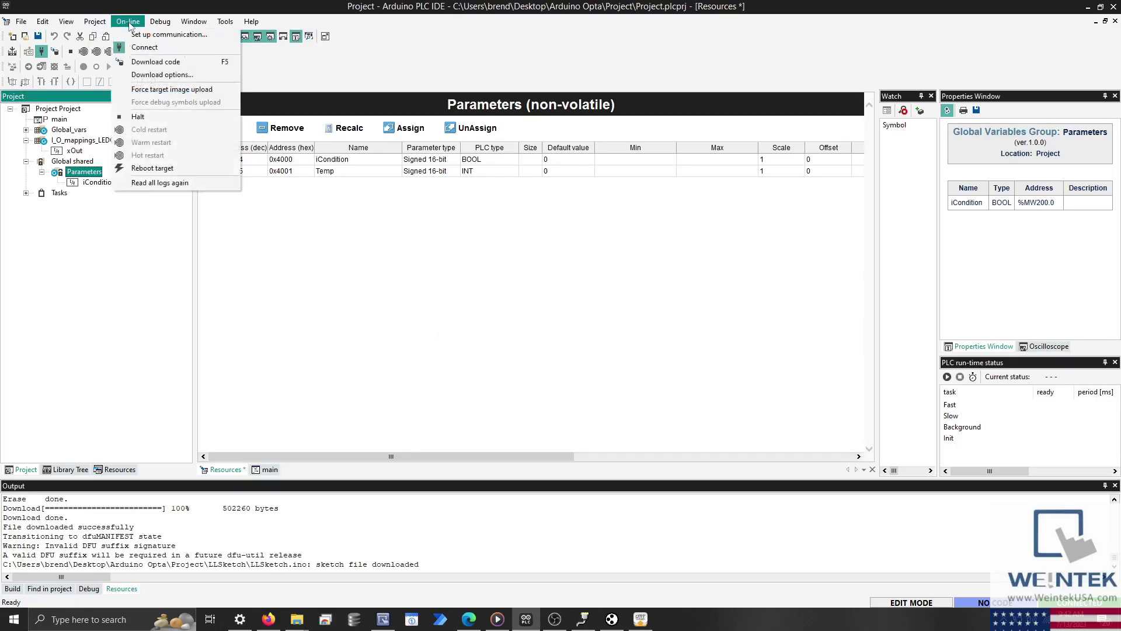
- Compile and download the code to the Opta, then review the sketch's static IP setup
left_click(143, 62)
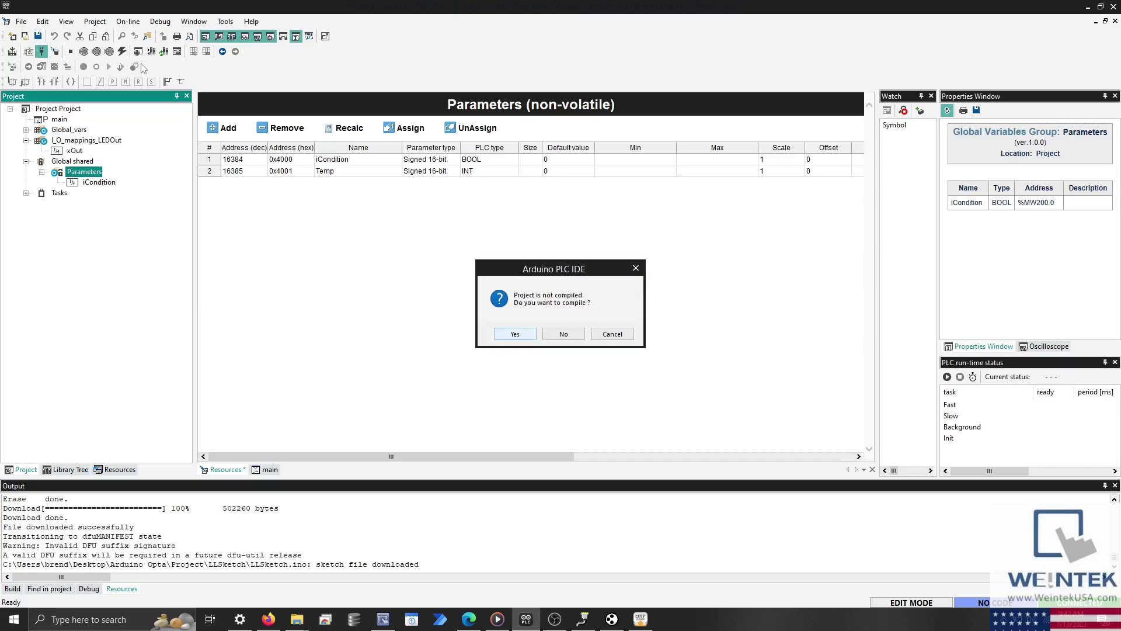
key("Return")
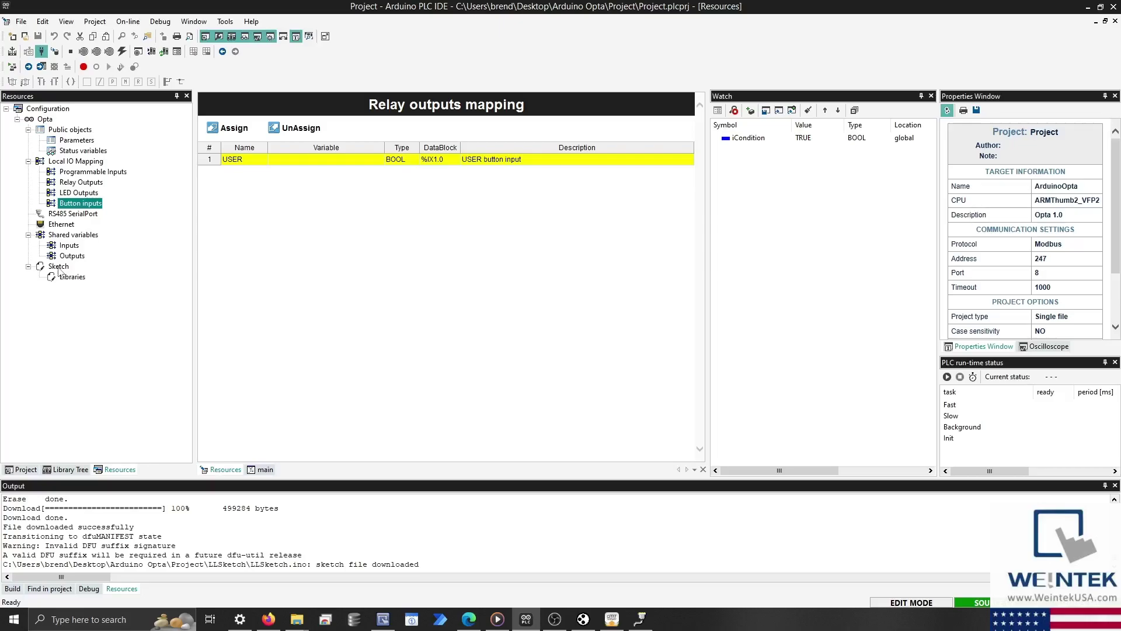
left_click(59, 267)
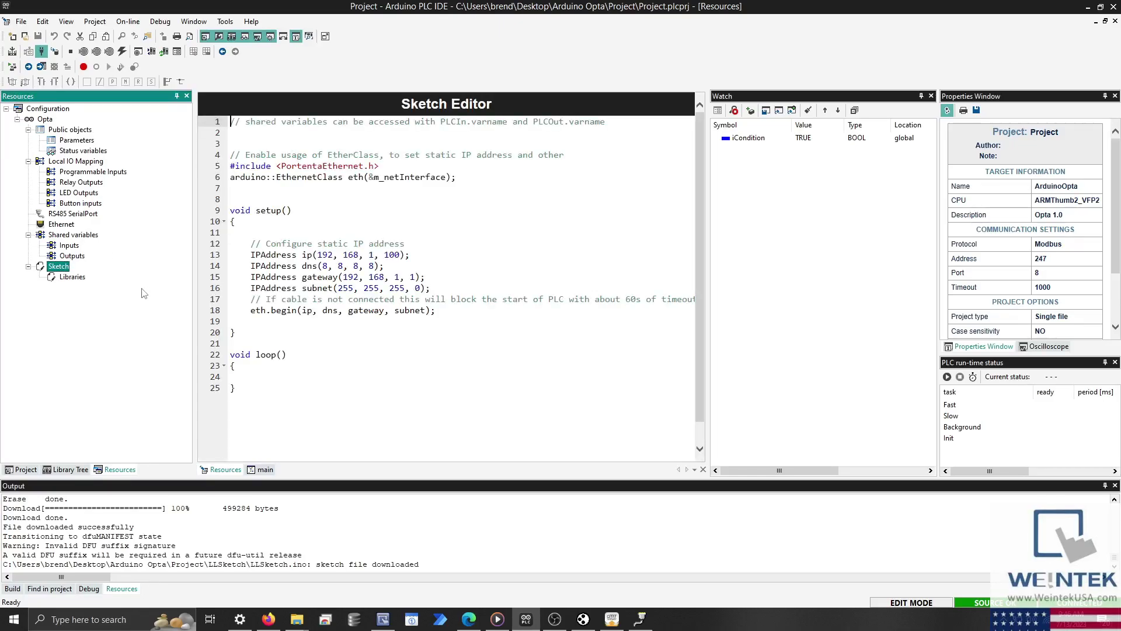
left_click(268, 620)
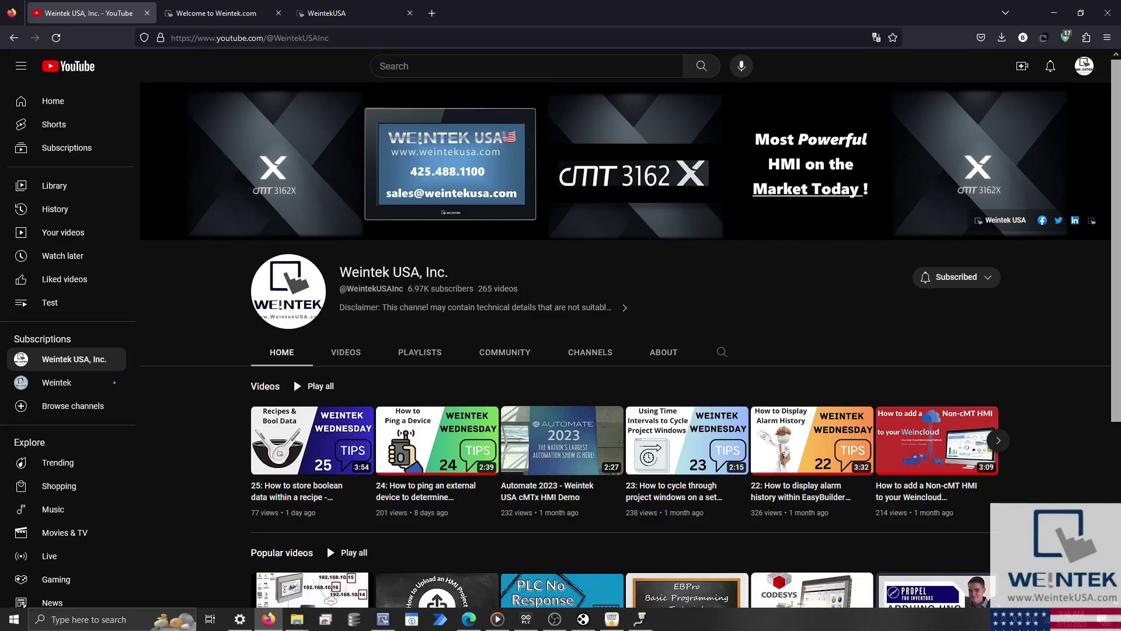
- Go from the Weintek download tab to the Weintek USA Forum categories list
left_click(233, 16)
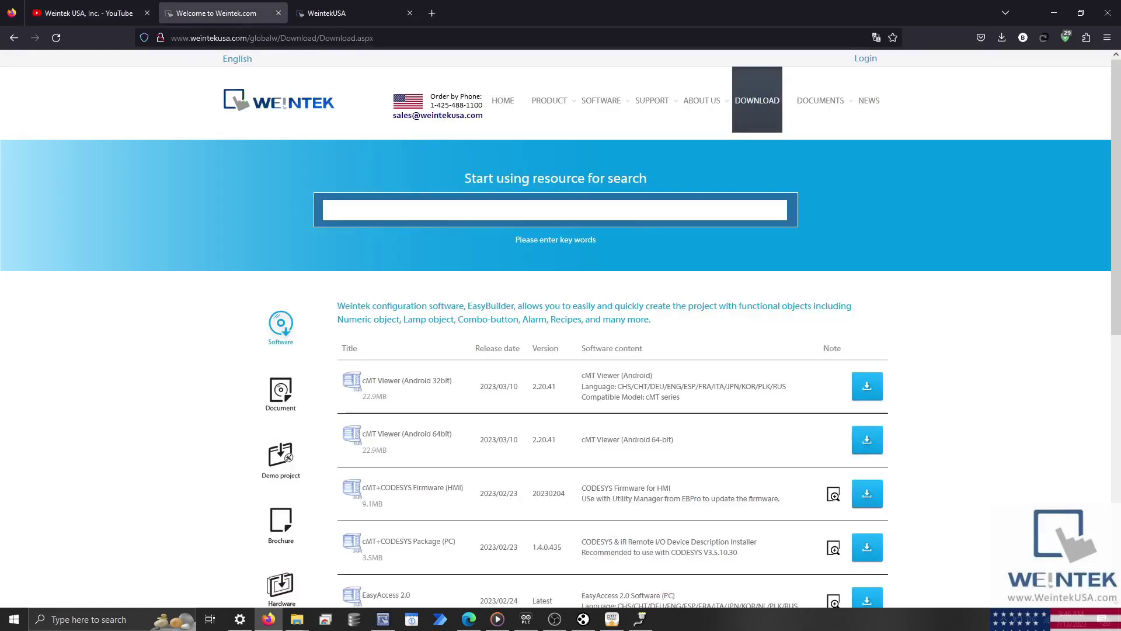
left_click(328, 17)
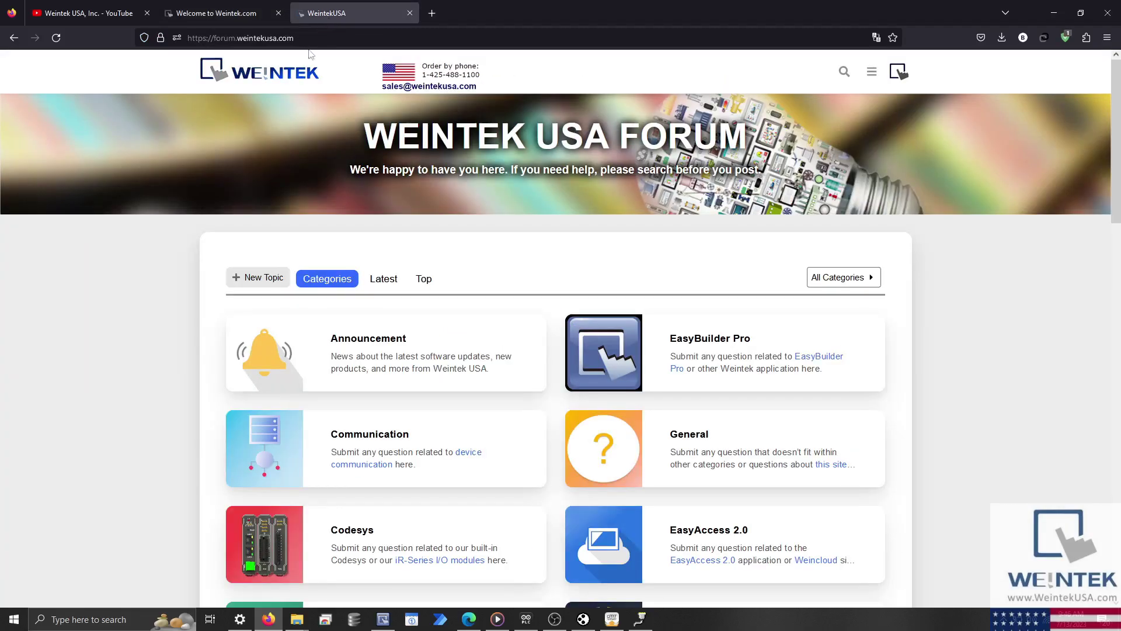
scroll(204, 314, "down", 2)
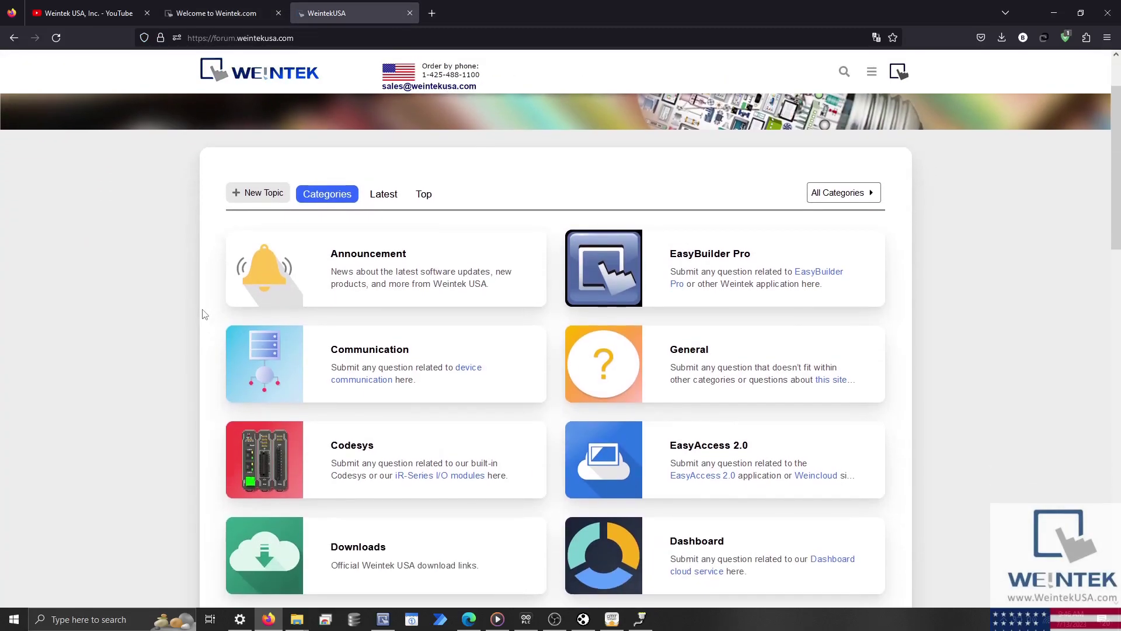